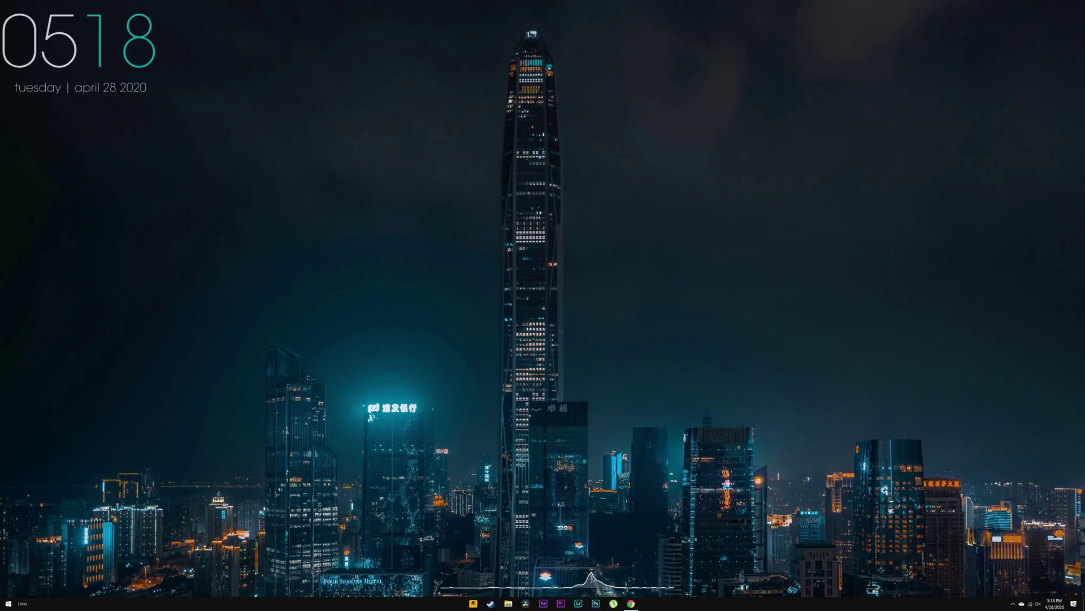
# Step: Show the Cortana and Task View taskbar buttons, then hide them both again
pyautogui.moveTo(497, 608)
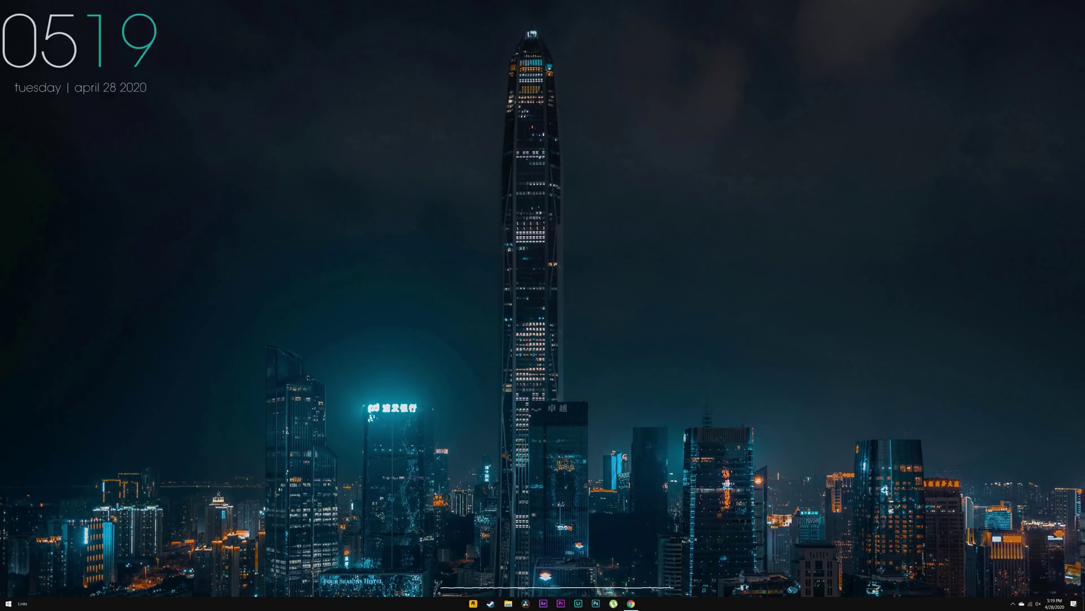
pyautogui.rightClick(370, 604)
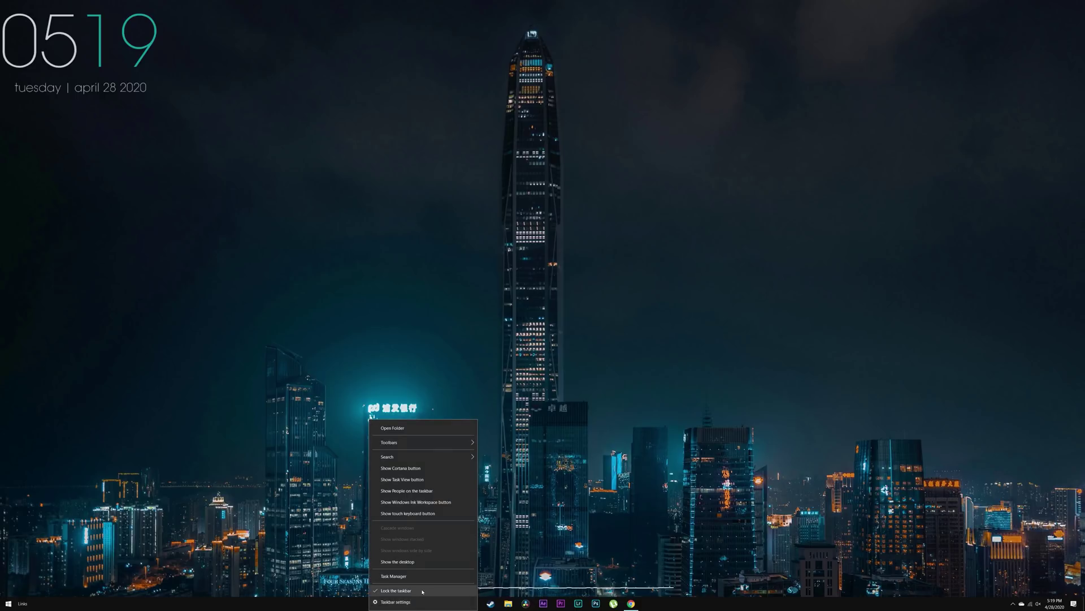
pyautogui.click(409, 469)
pyautogui.rightClick(189, 603)
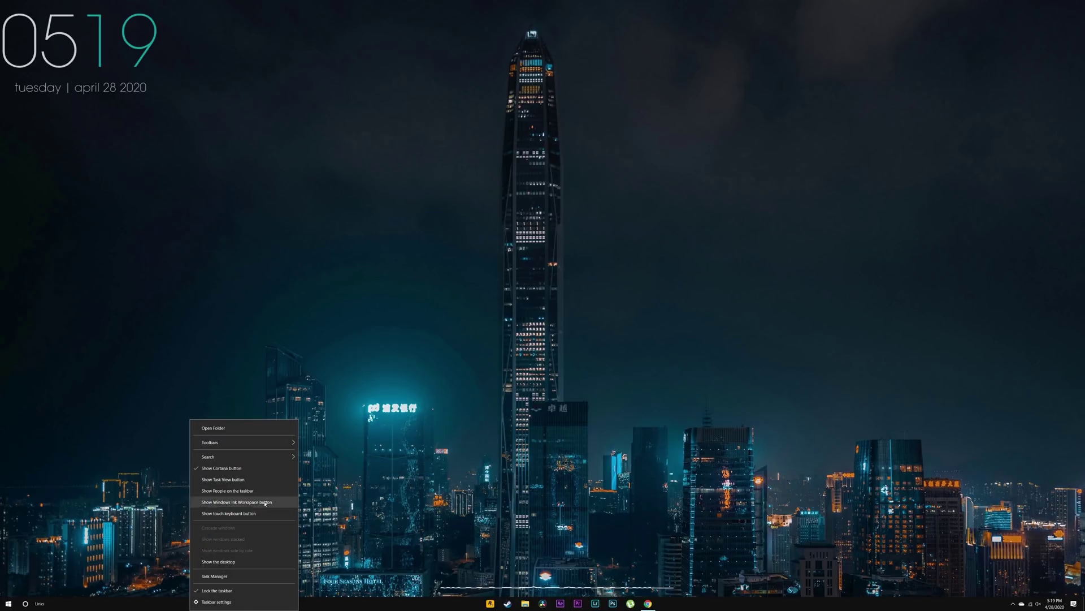
pyautogui.click(226, 479)
pyautogui.rightClick(173, 609)
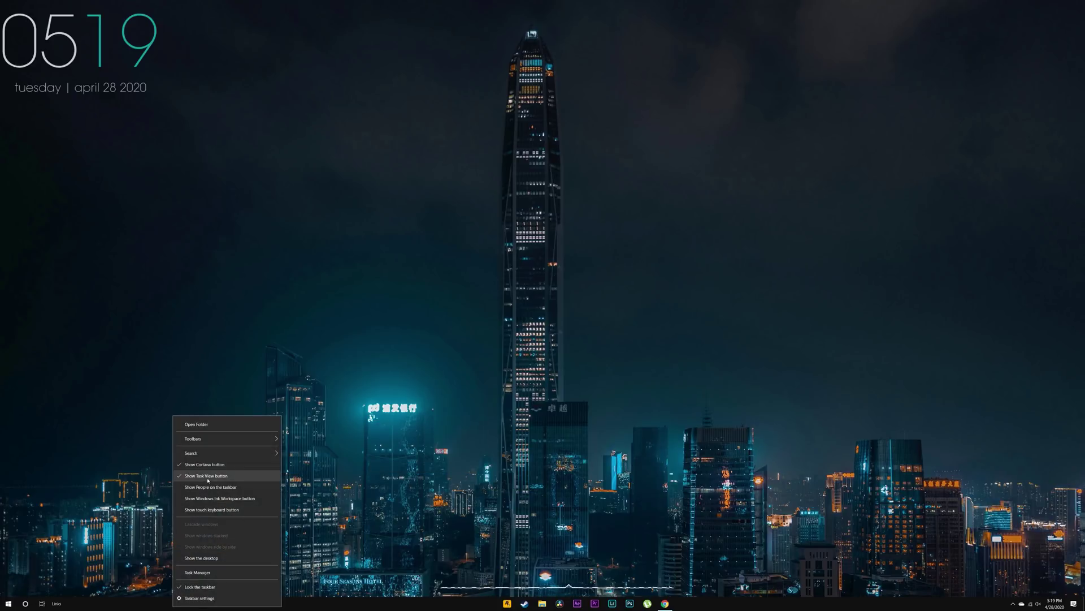
pyautogui.click(226, 476)
pyautogui.rightClick(193, 492)
pyautogui.rightClick(176, 605)
pyautogui.rightClick(176, 605)
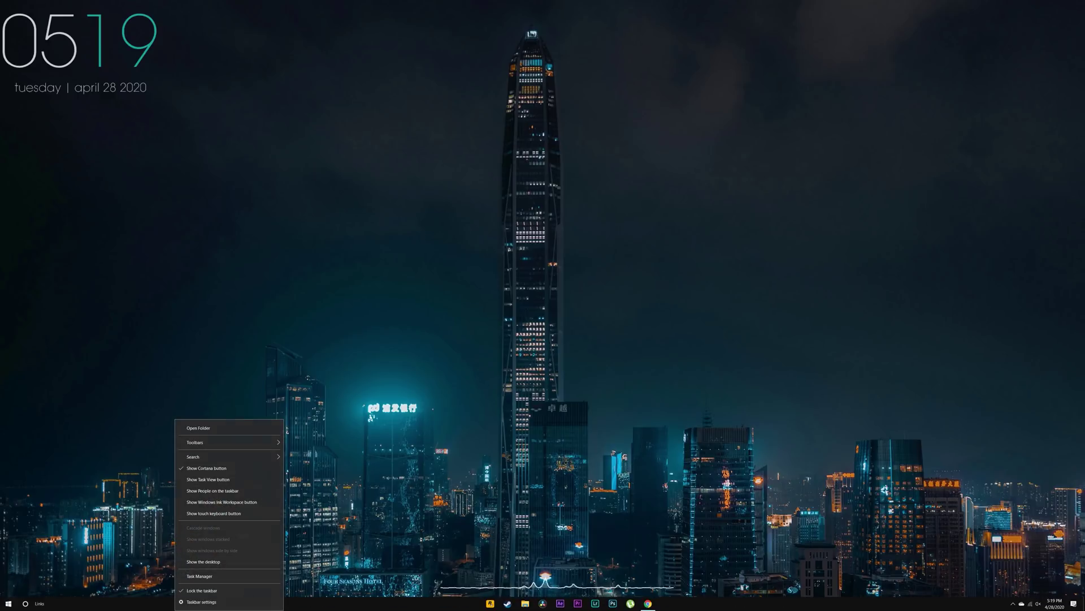
pyautogui.click(196, 469)
# Step: Try the search icon and the full search box on the taskbar, then set Search to Hidden
pyautogui.rightClick(185, 604)
pyautogui.moveTo(245, 454)
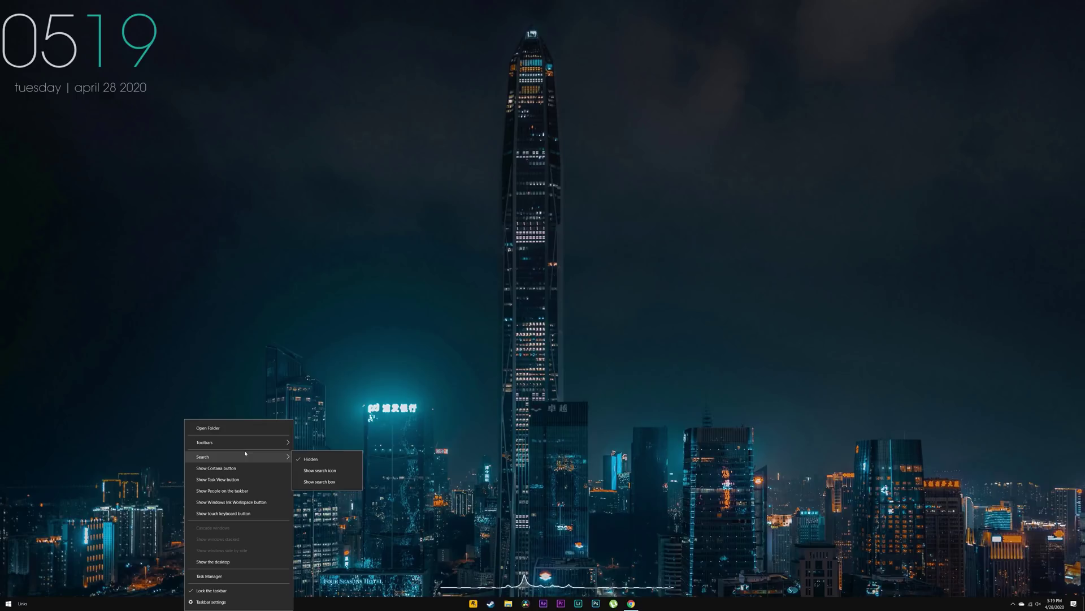
pyautogui.click(320, 470)
pyautogui.rightClick(111, 603)
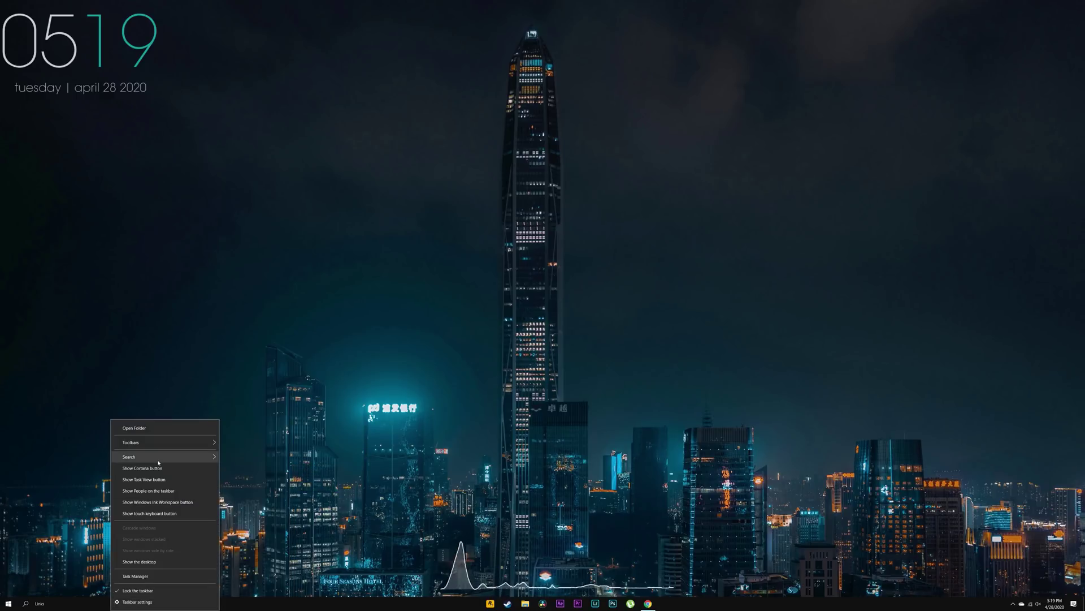
pyautogui.moveTo(187, 458)
pyautogui.click(251, 482)
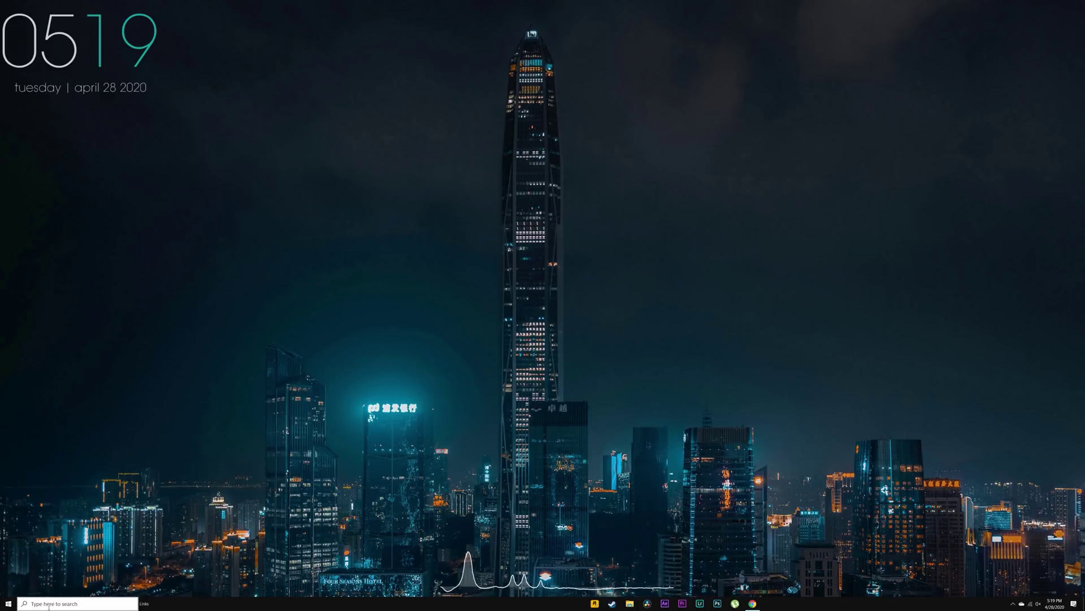
pyautogui.click(68, 604)
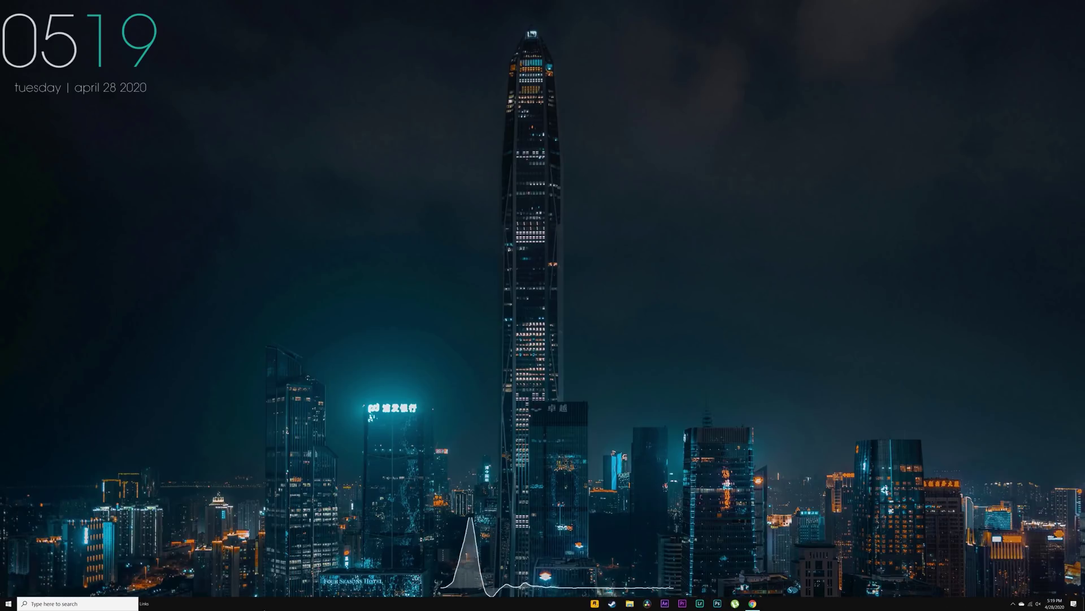
pyautogui.rightClick(265, 603)
pyautogui.moveTo(319, 459)
pyautogui.click(393, 456)
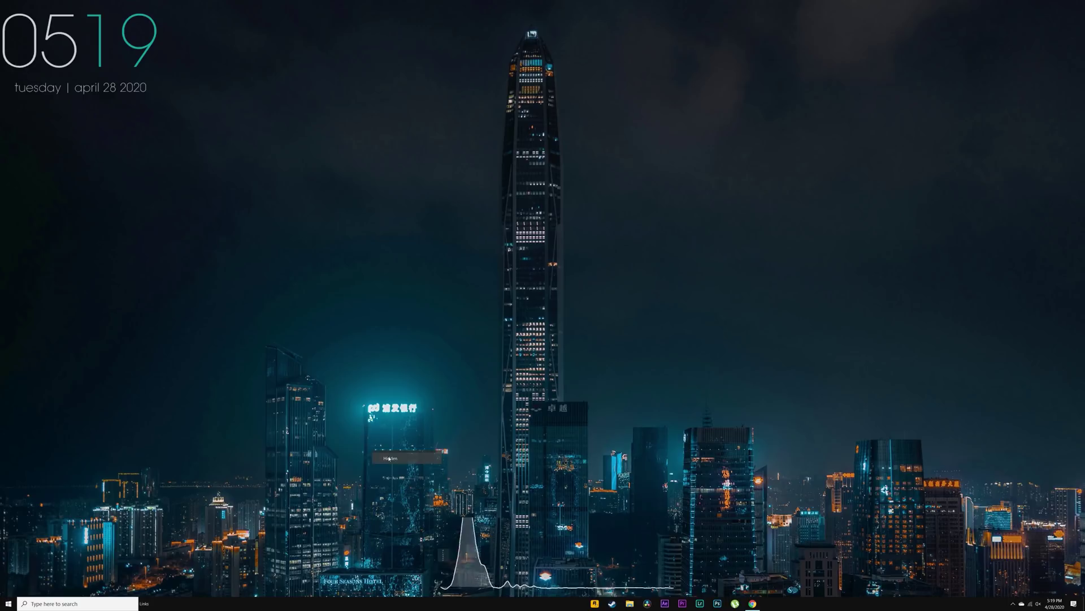
# Step: Remove the Links toolbar from the taskbar
pyautogui.rightClick(222, 607)
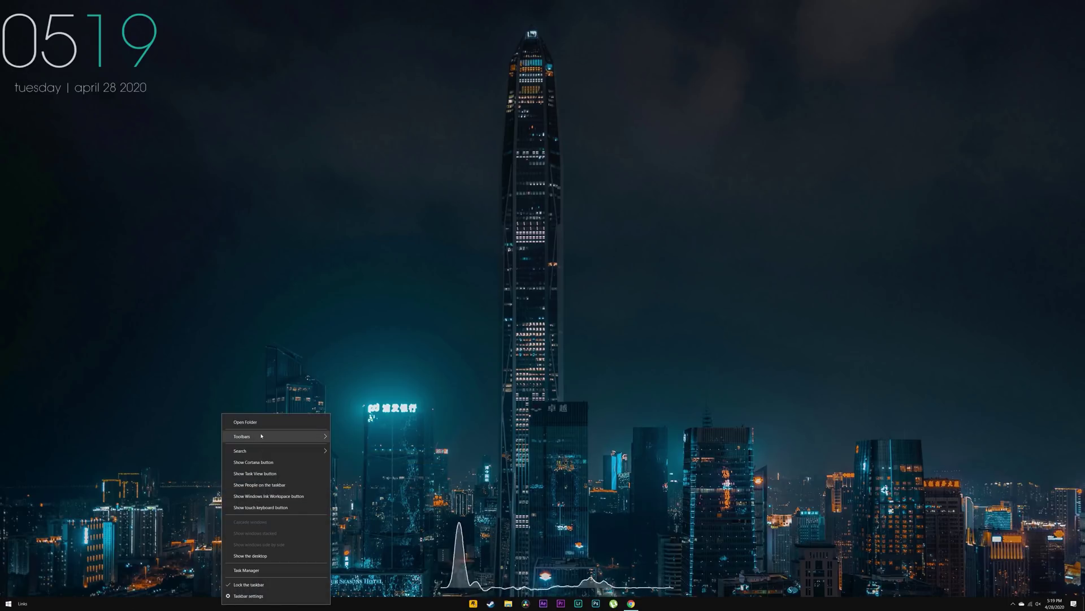
pyautogui.moveTo(305, 437)
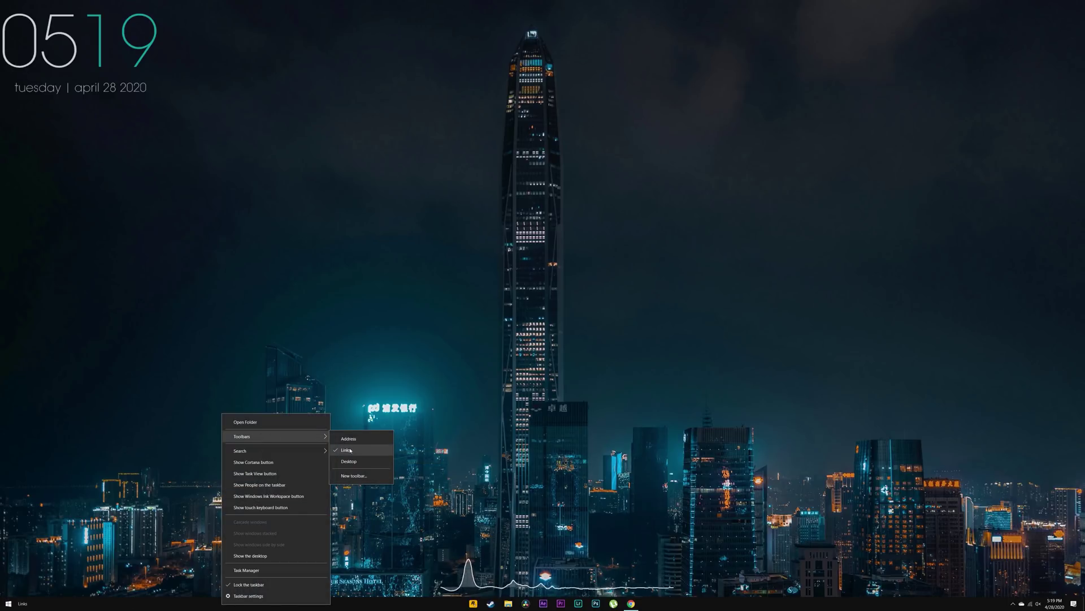
pyautogui.rightClick(462, 603)
pyautogui.rightClick(375, 603)
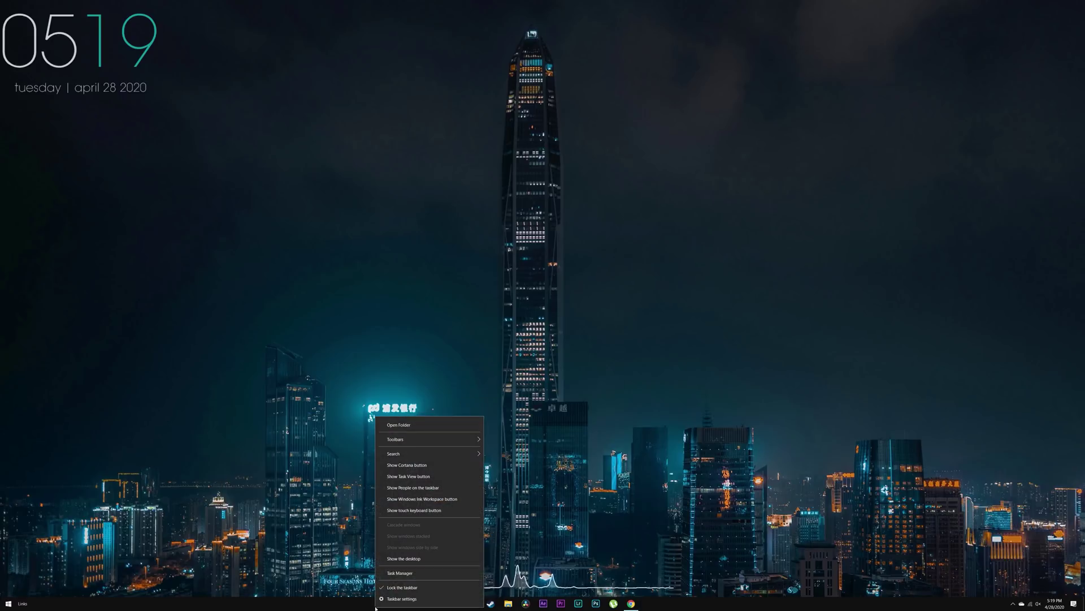
pyautogui.moveTo(413, 442)
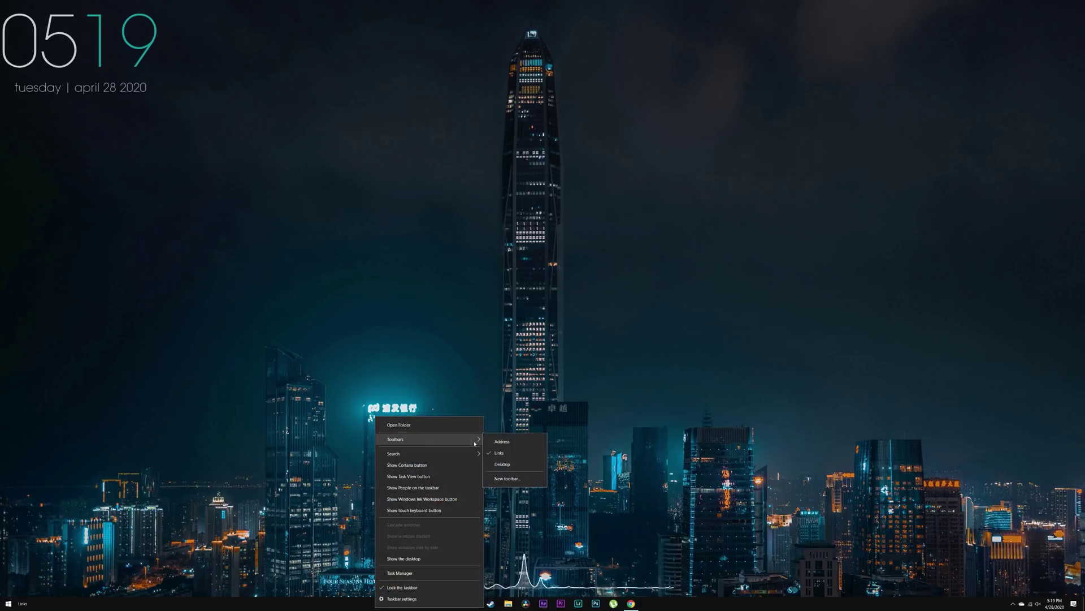
pyautogui.click(496, 453)
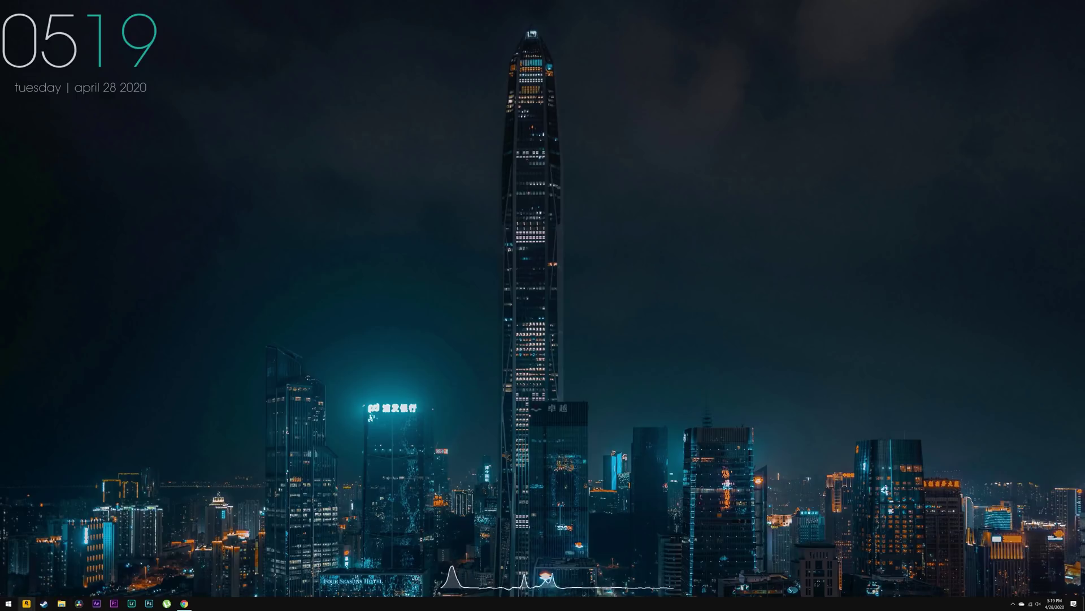
# Step: Add the Links toolbar back to the taskbar beside the clock
pyautogui.rightClick(718, 576)
pyautogui.click(752, 584)
pyautogui.rightClick(1007, 601)
pyautogui.moveTo(1011, 450)
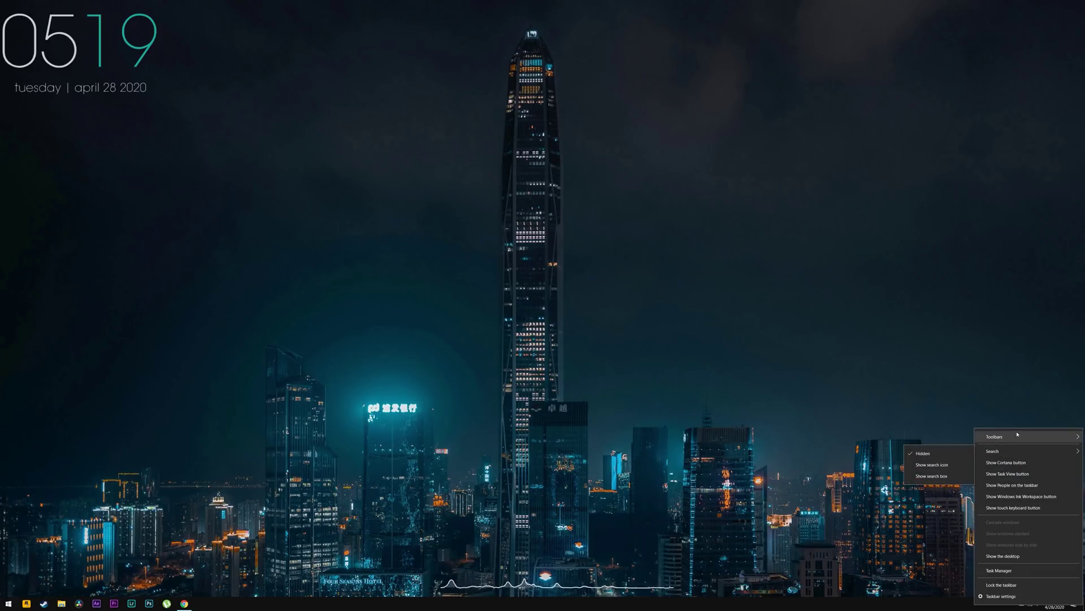
pyautogui.click(944, 464)
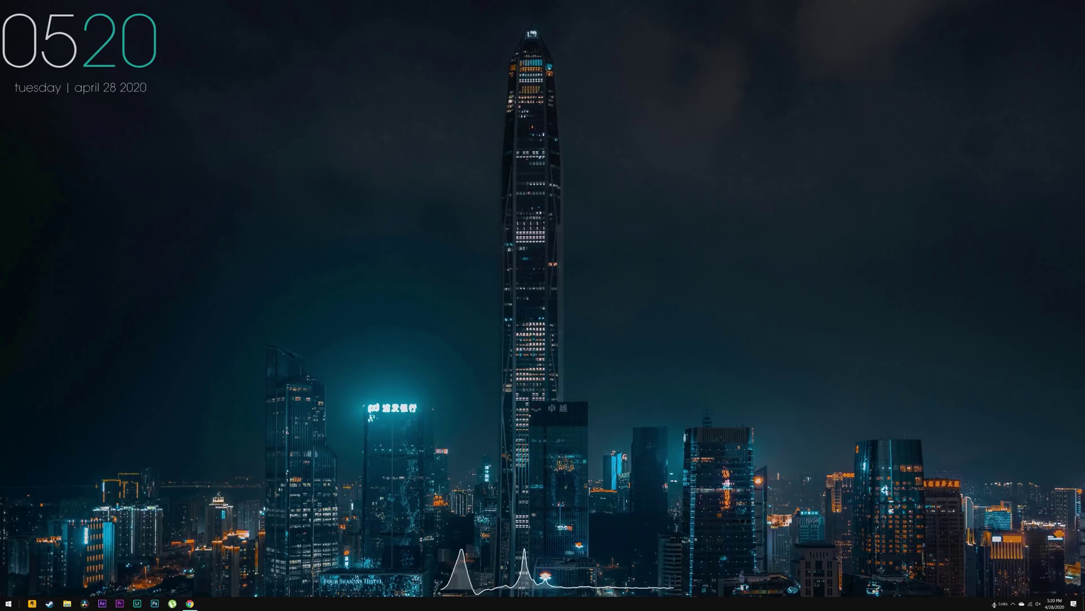
# Step: Drag the Links toolbar next to Start and widen the app area to centre the pinned icons
pyautogui.moveTo(994, 604); pyautogui.dragTo(487, 596)
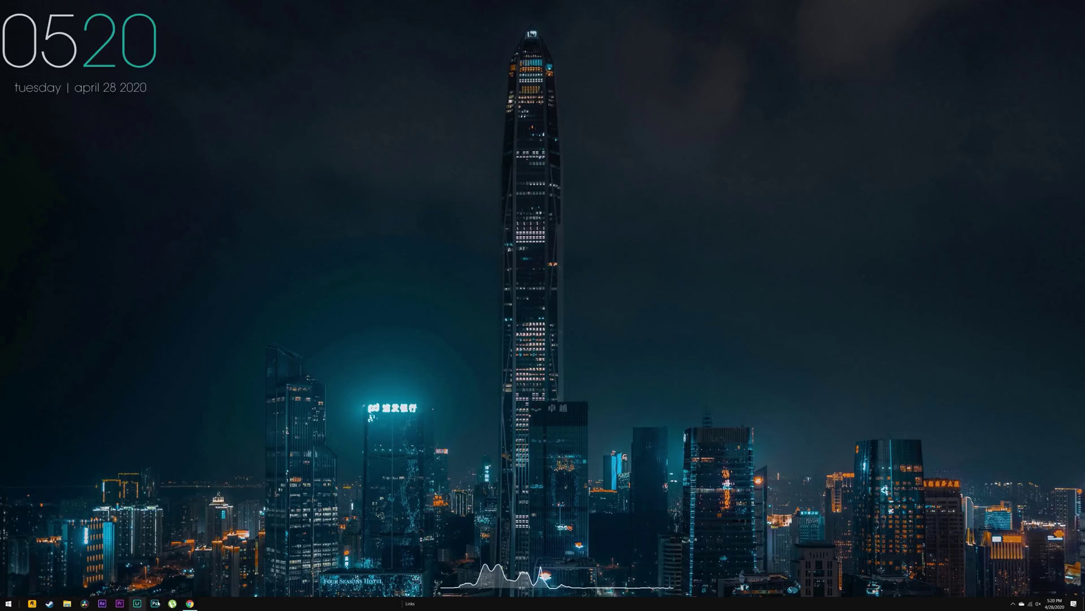
pyautogui.moveTo(402, 602); pyautogui.dragTo(1, 605)
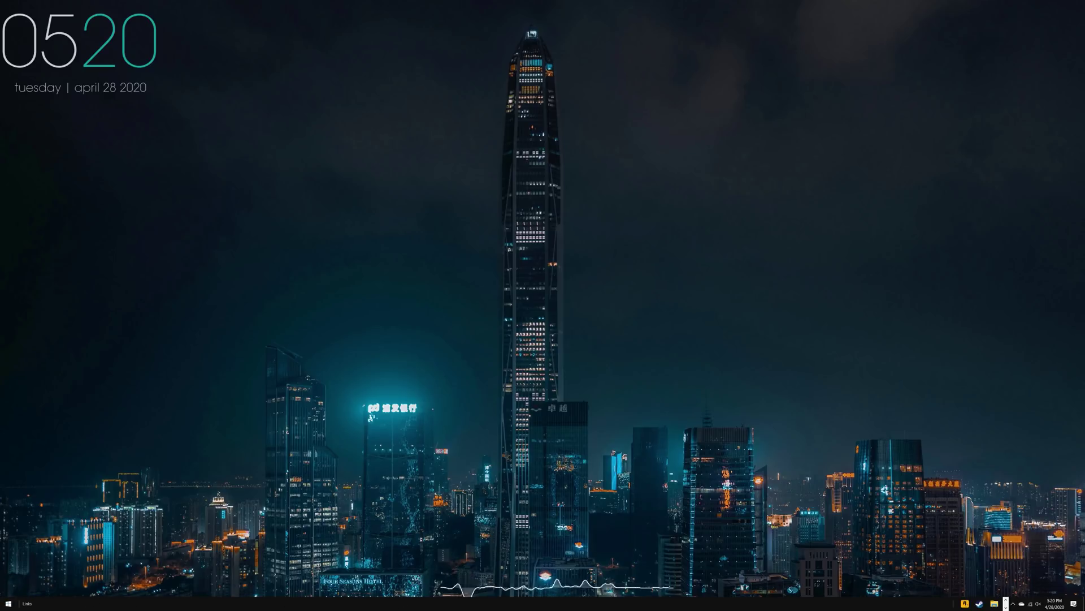
pyautogui.moveTo(955, 603); pyautogui.dragTo(476, 602)
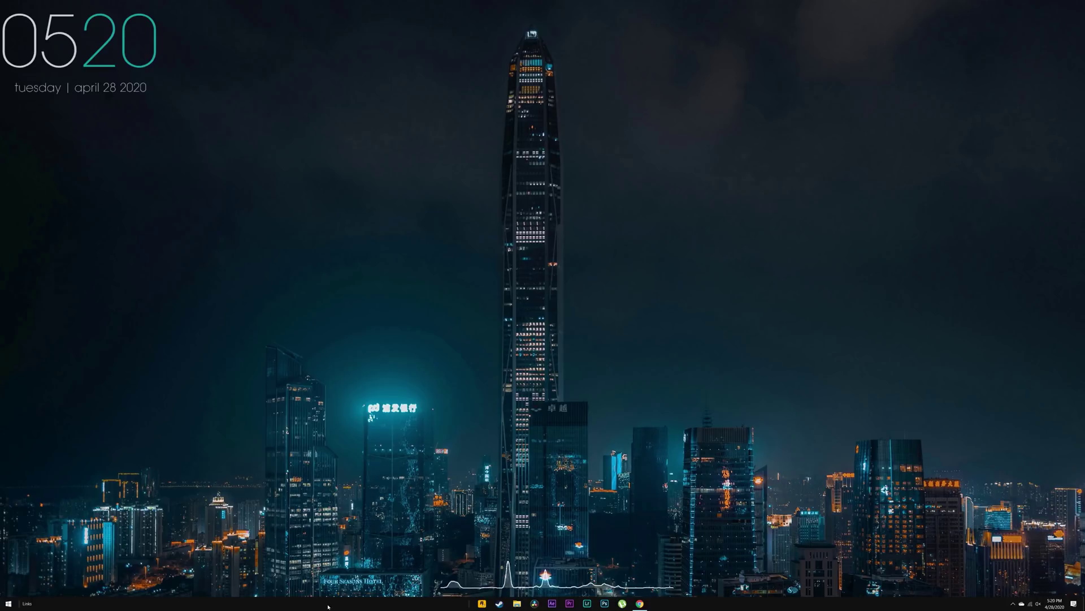
# Step: Lock the taskbar, review the auto-hide setting in Taskbar settings, and close Settings
pyautogui.rightClick(243, 602)
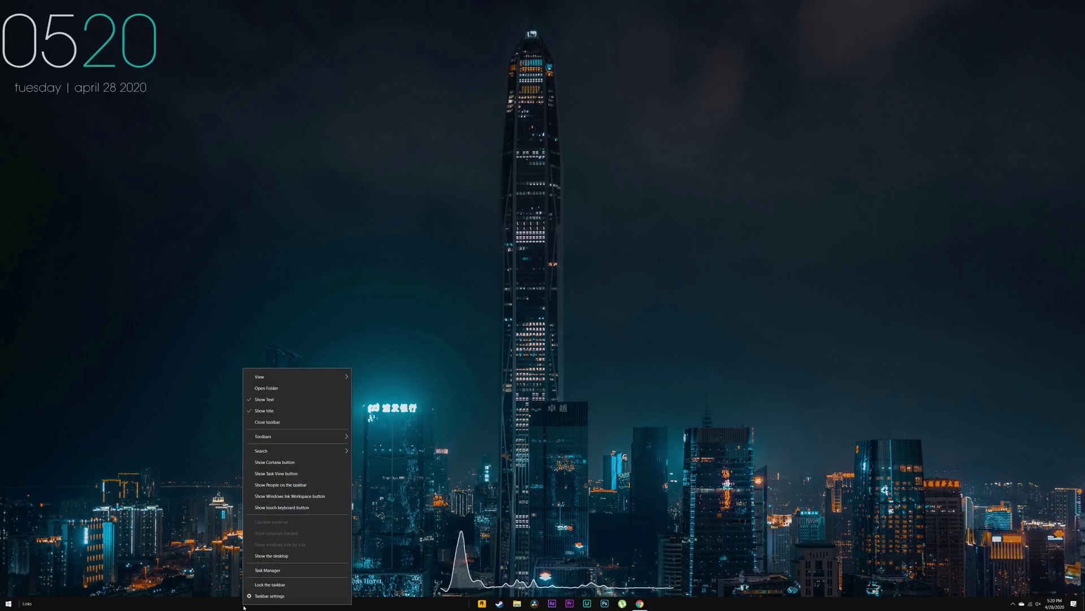
pyautogui.click(283, 585)
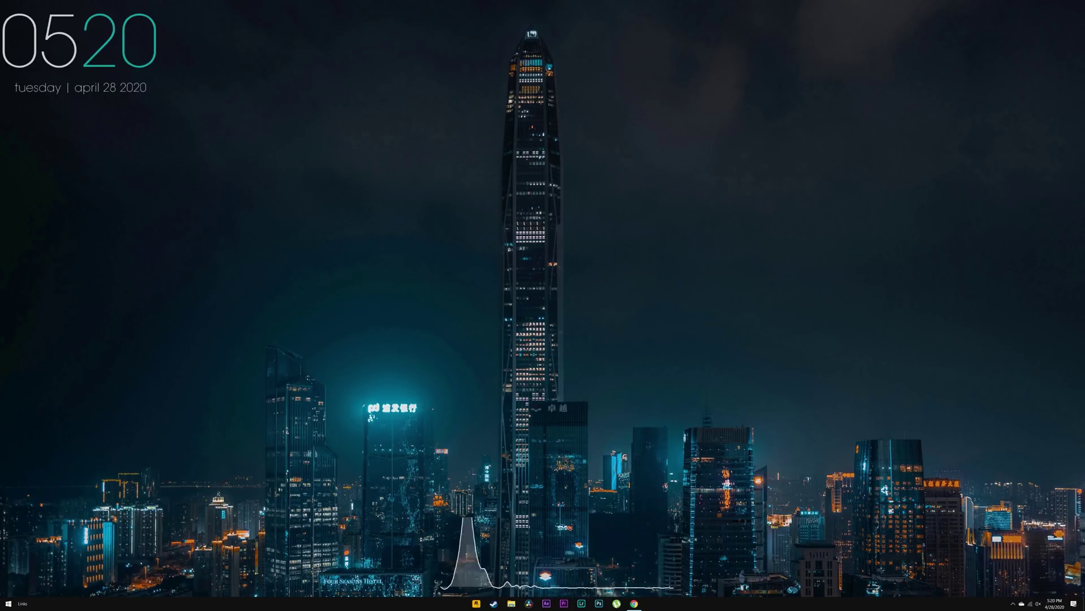
pyautogui.rightClick(134, 607)
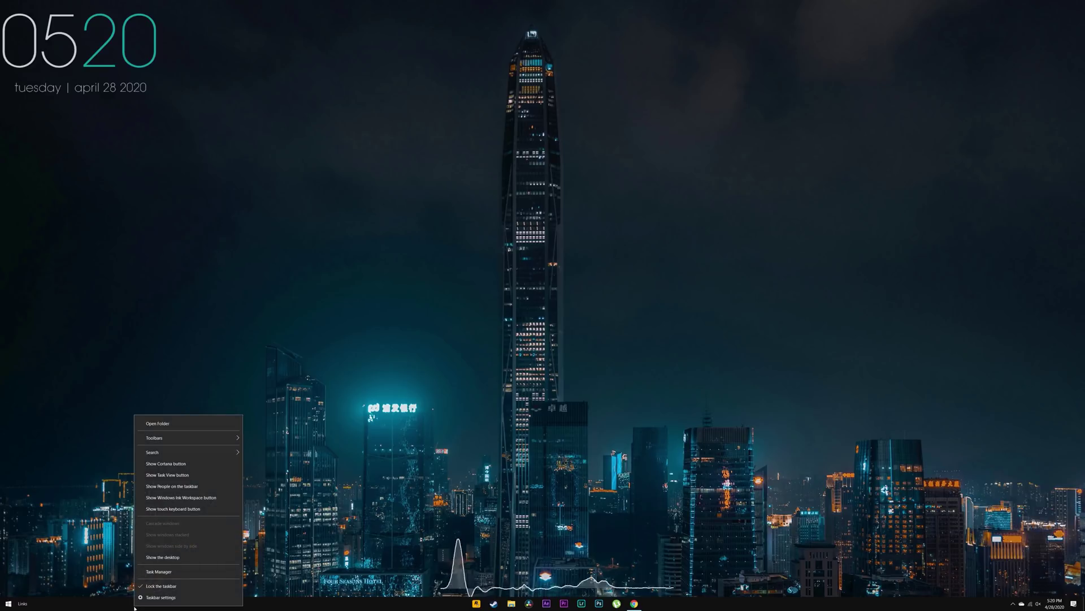
pyautogui.click(159, 597)
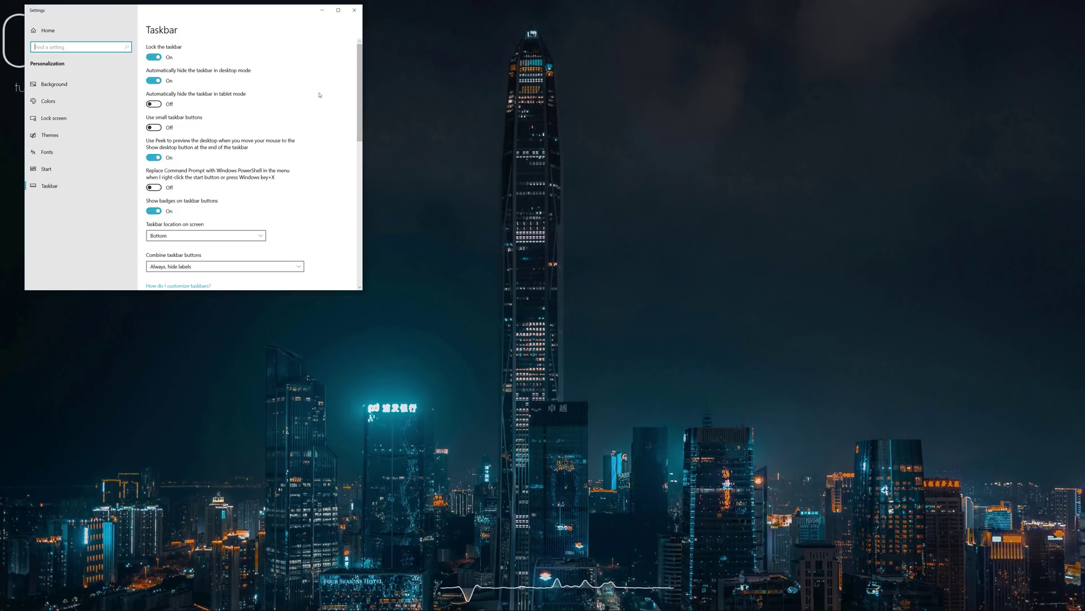
pyautogui.click(355, 9)
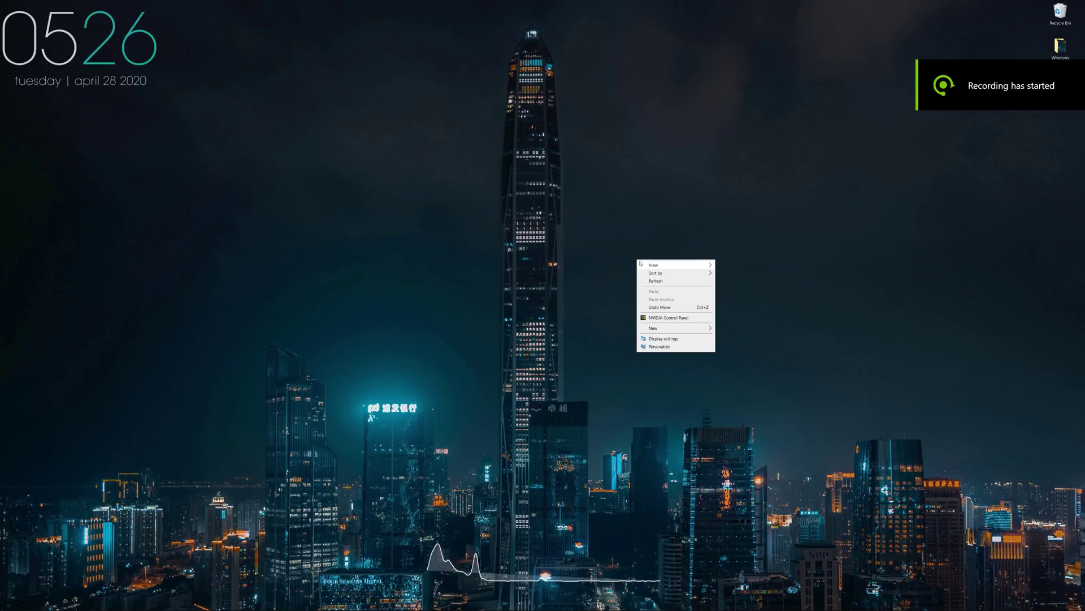
# Step: Bring Chrome back up on the Rainmeter Elegance 2 DeviantArt page
pyautogui.moveTo(641, 263)
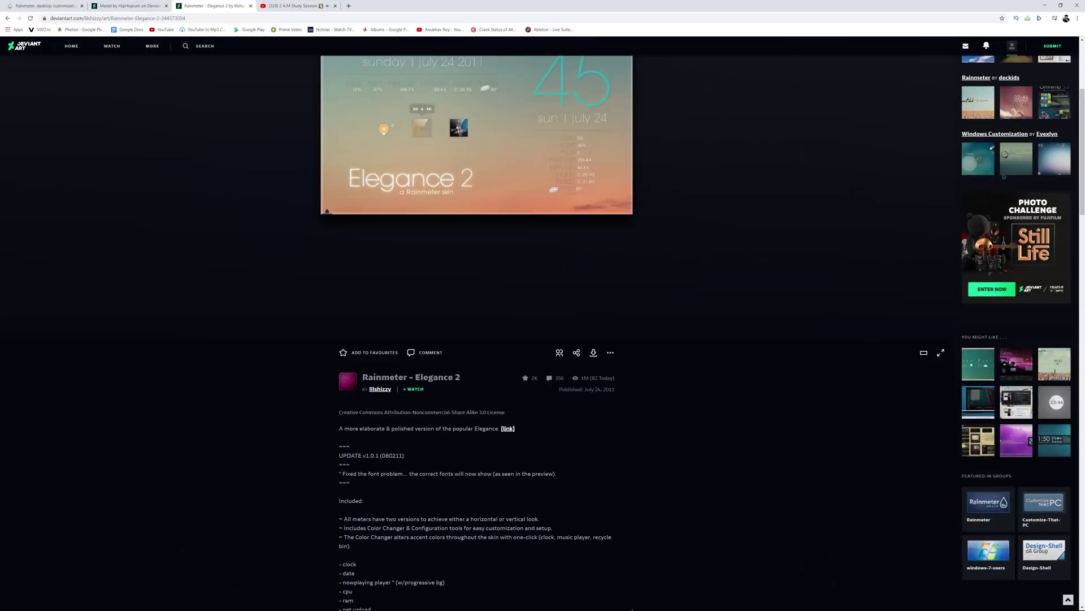
# Step: Switch to the Chrome tab with the rainmeter.net homepage and its download options
pyautogui.click(79, 6)
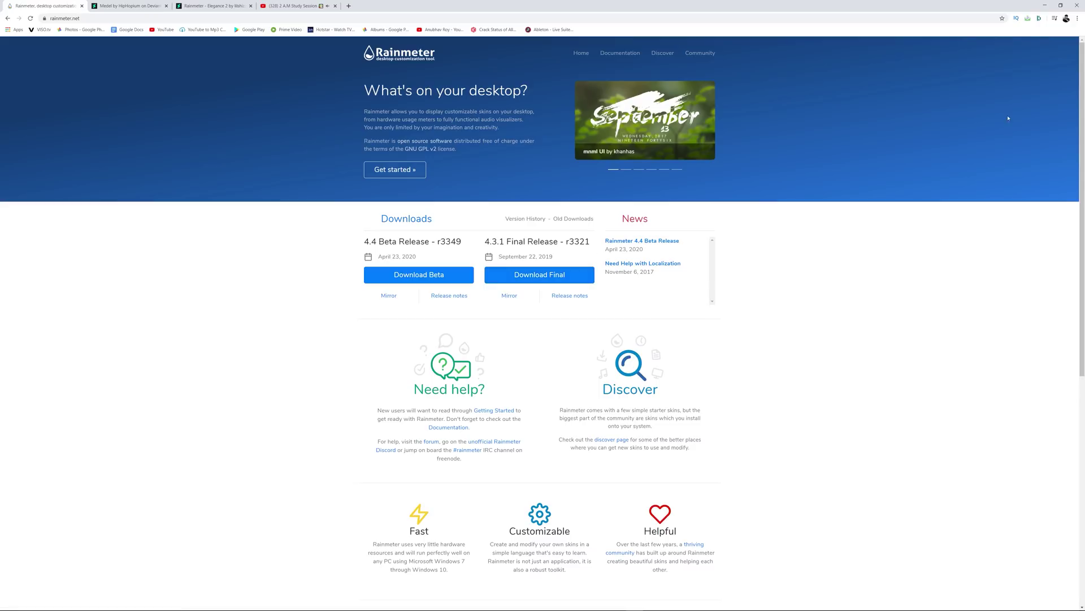
# Step: Load the illustro Welcome.ini skin from the Rainmeter skin manager
pyautogui.click(1044, 5)
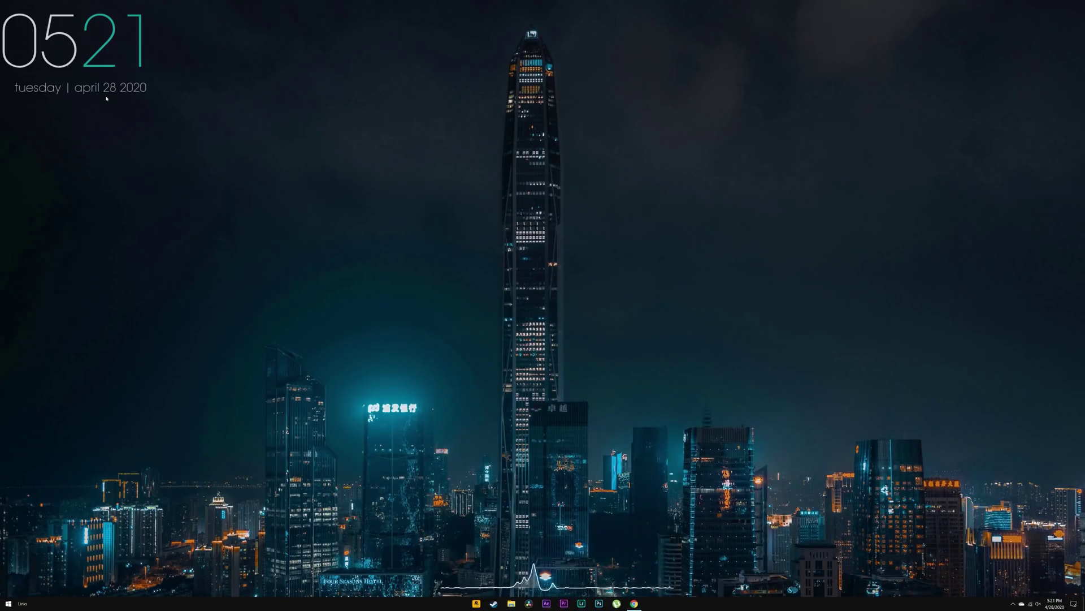
pyautogui.rightClick(97, 68)
pyautogui.moveTo(124, 136)
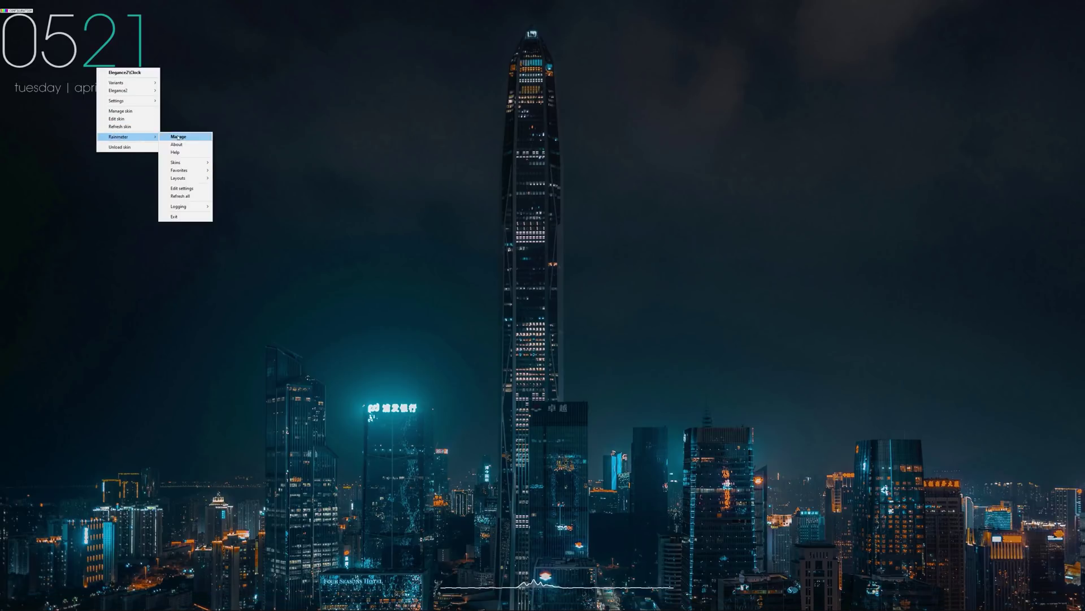
pyautogui.click(181, 136)
pyautogui.click(421, 268)
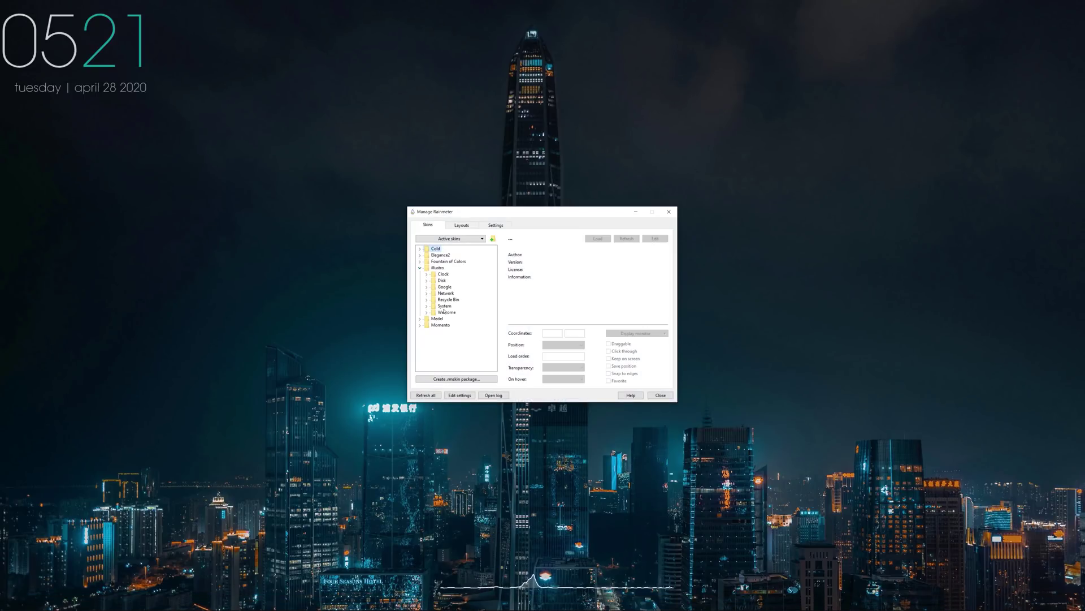
pyautogui.doubleClick(447, 313)
pyautogui.click(456, 318)
pyautogui.click(598, 238)
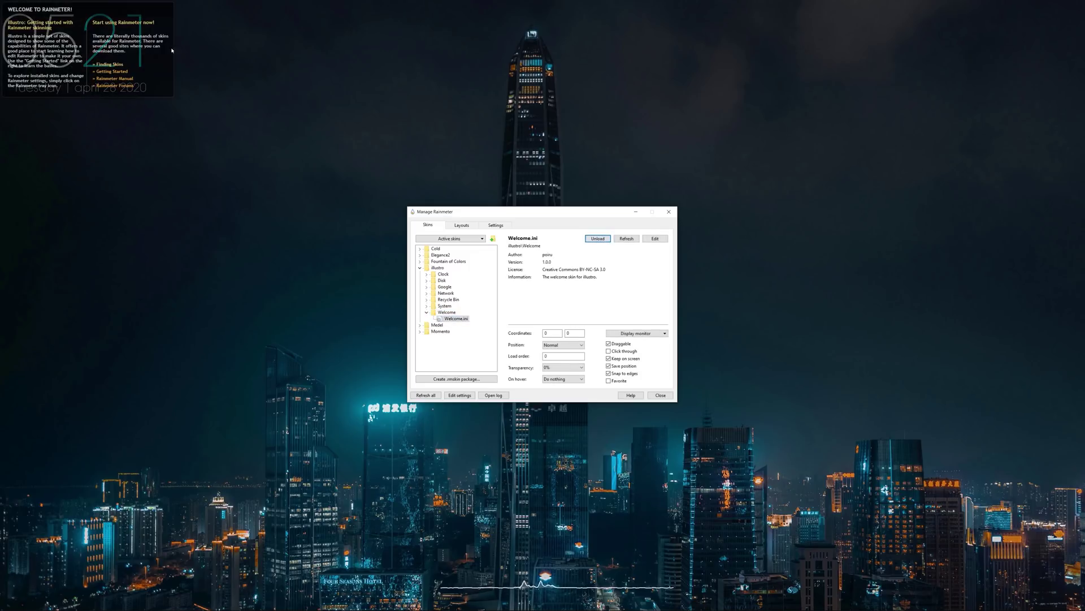
# Step: Move the Welcome skin to the top right and unload the Elegance 2 clock
pyautogui.moveTo(156, 55); pyautogui.dragTo(994, 108)
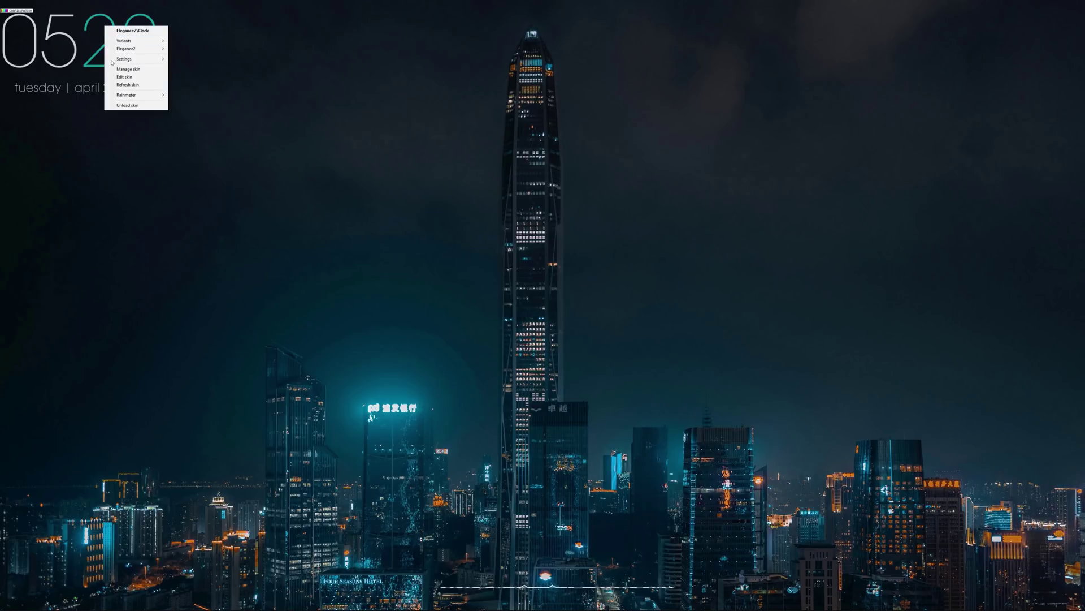
pyautogui.click(129, 105)
pyautogui.rightClick(509, 591)
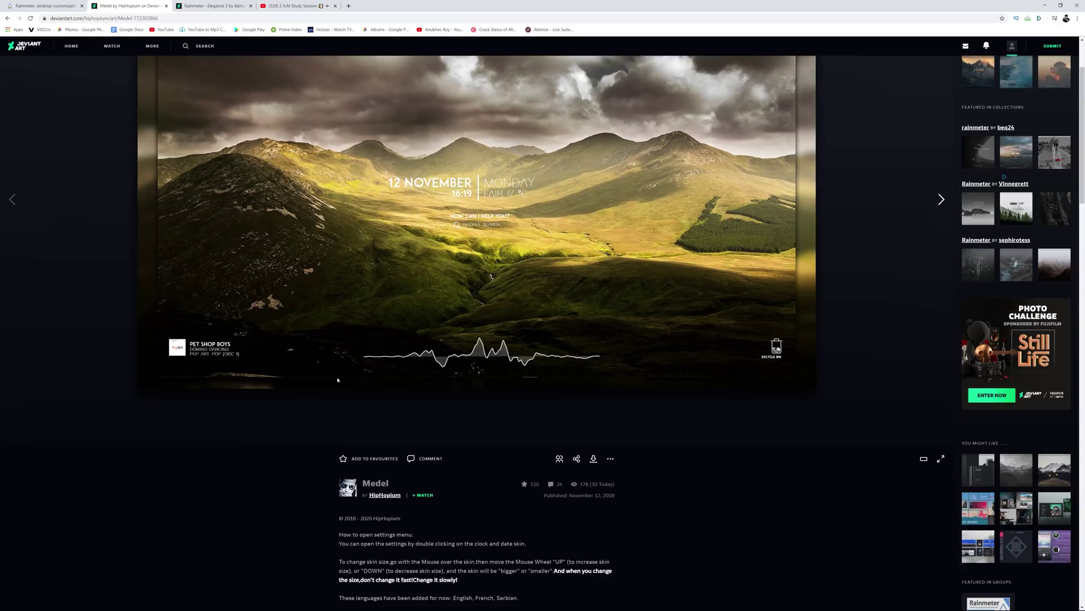
# Step: Download and open the Medel .rmskin file, then switch to the Elegance 2 page
pyautogui.scroll(2, 546, 368)
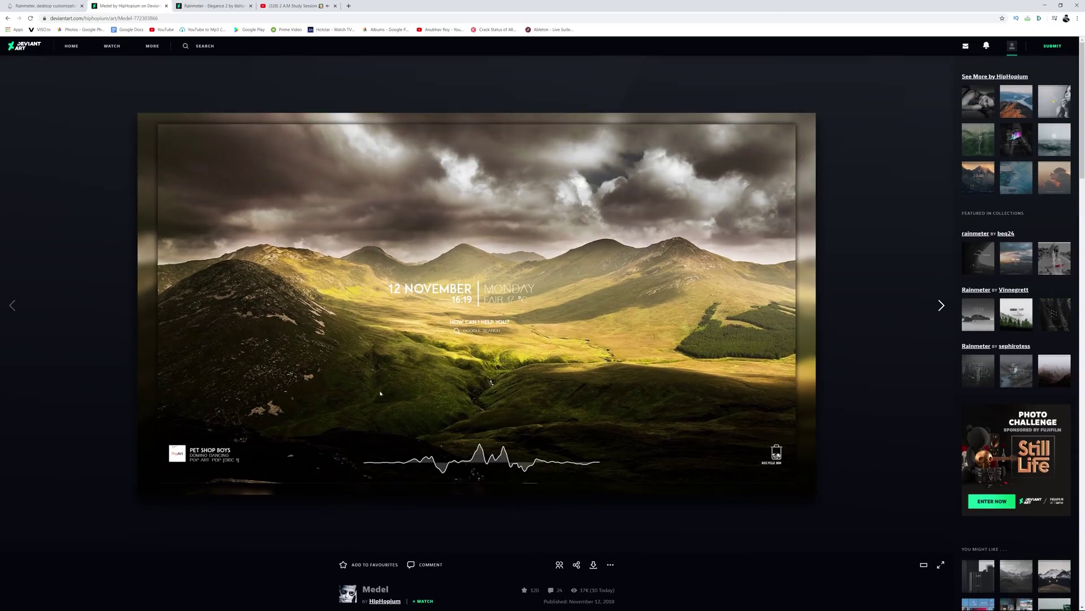
pyautogui.scroll(-3, 546, 368)
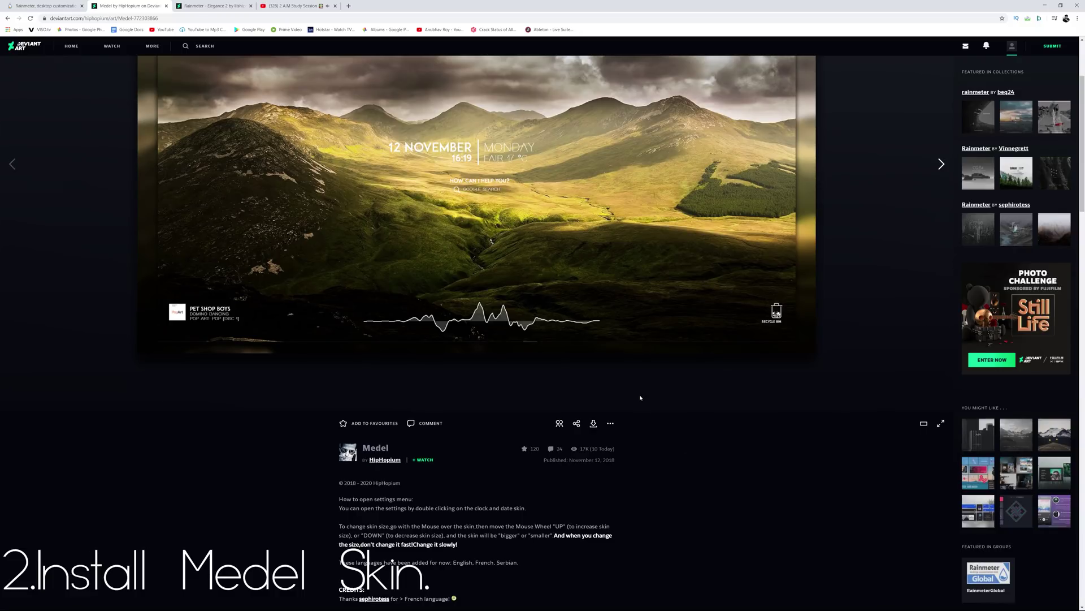
pyautogui.scroll(-2, 608, 360)
pyautogui.click(593, 335)
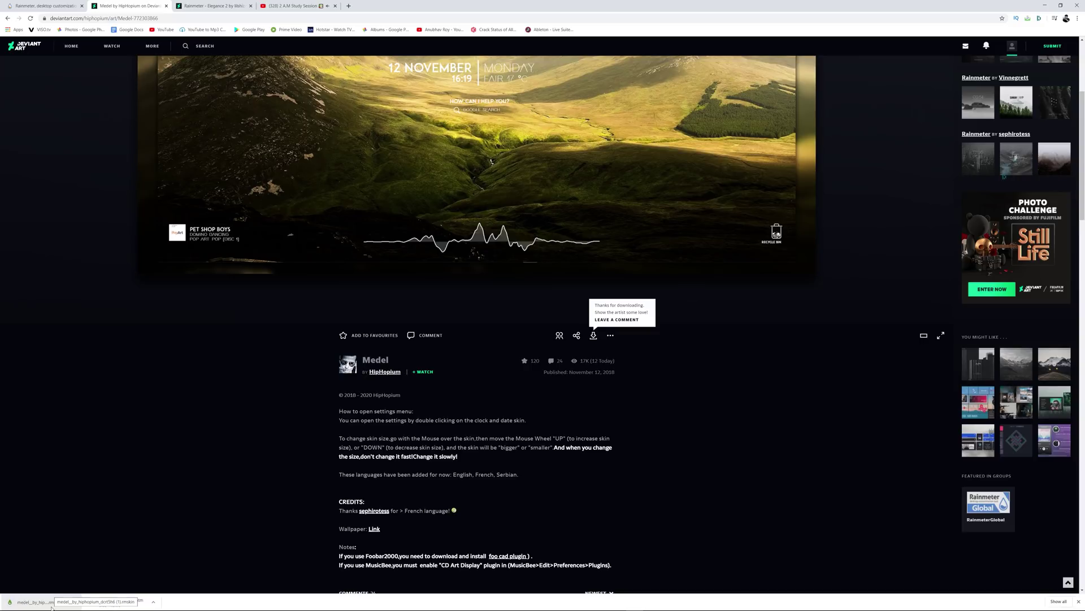
pyautogui.click(55, 603)
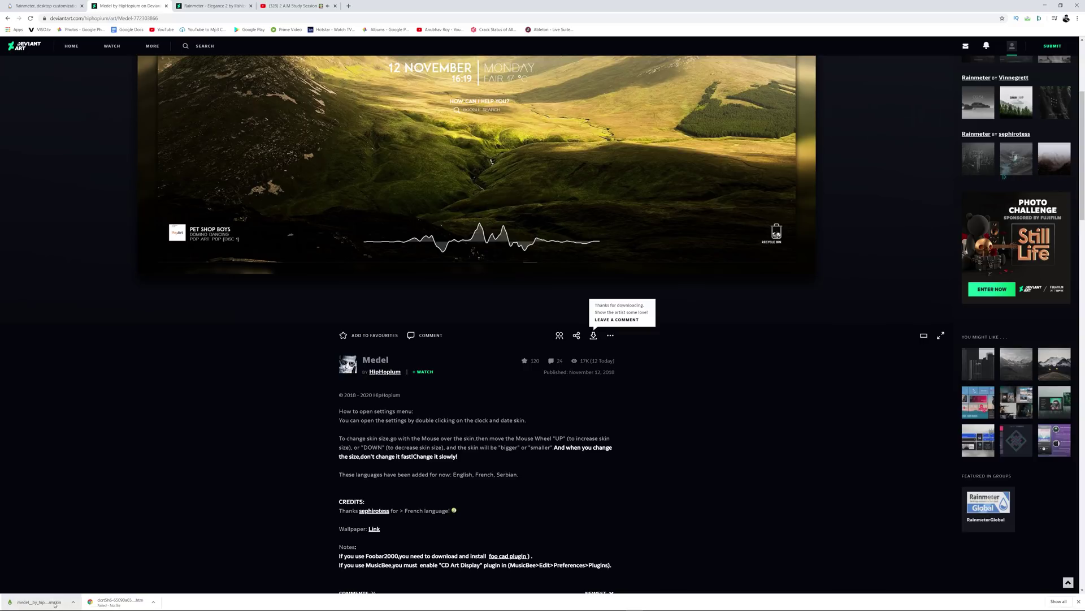
pyautogui.click(206, 4)
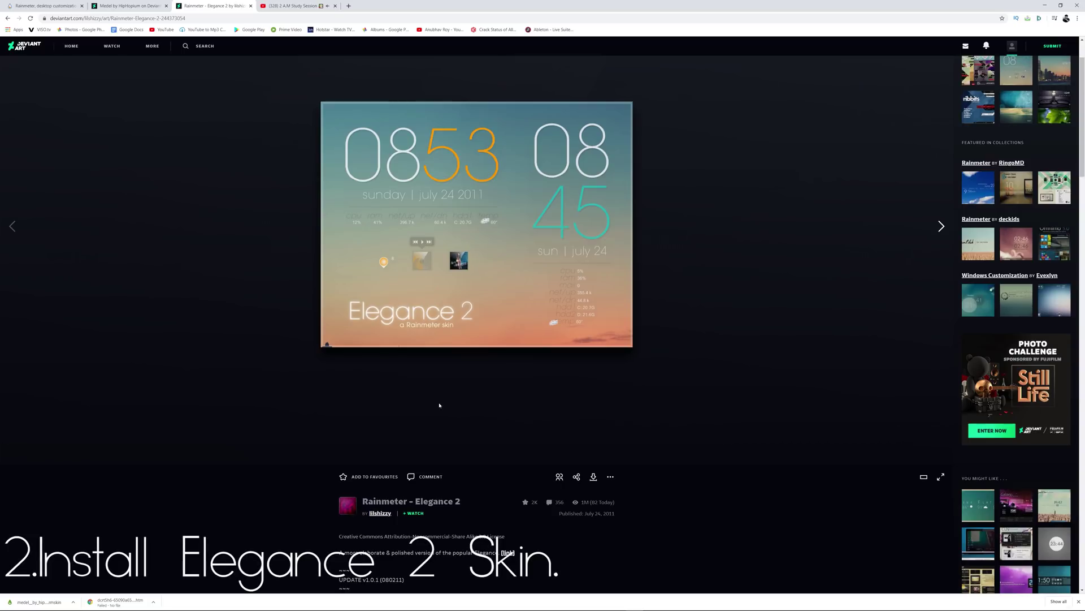
# Step: Download the Elegance 2 .rmskin package from its DeviantArt page
pyautogui.click(593, 476)
pyautogui.click(593, 476)
pyautogui.click(593, 475)
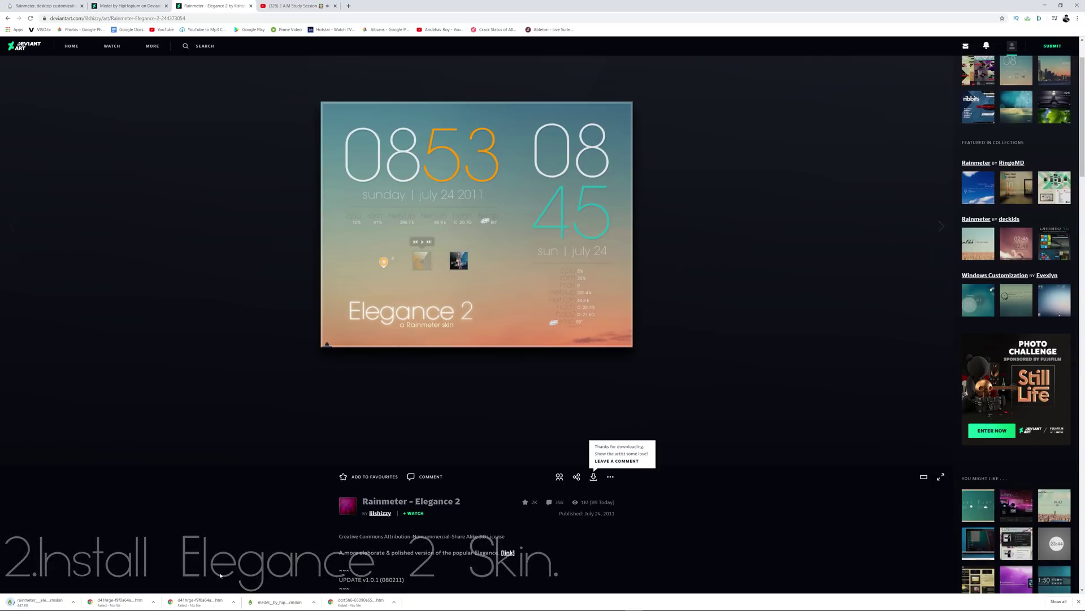
# Step: Open the Medel .rmskin package and install it via the Rainmeter Skin Installer
pyautogui.click(274, 601)
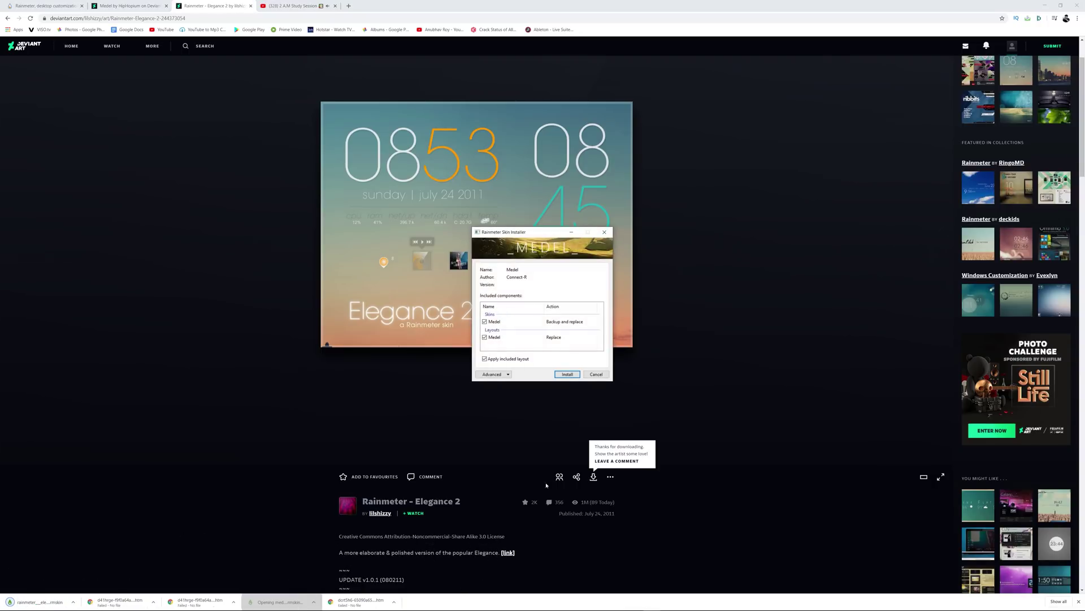
pyautogui.press('Return')
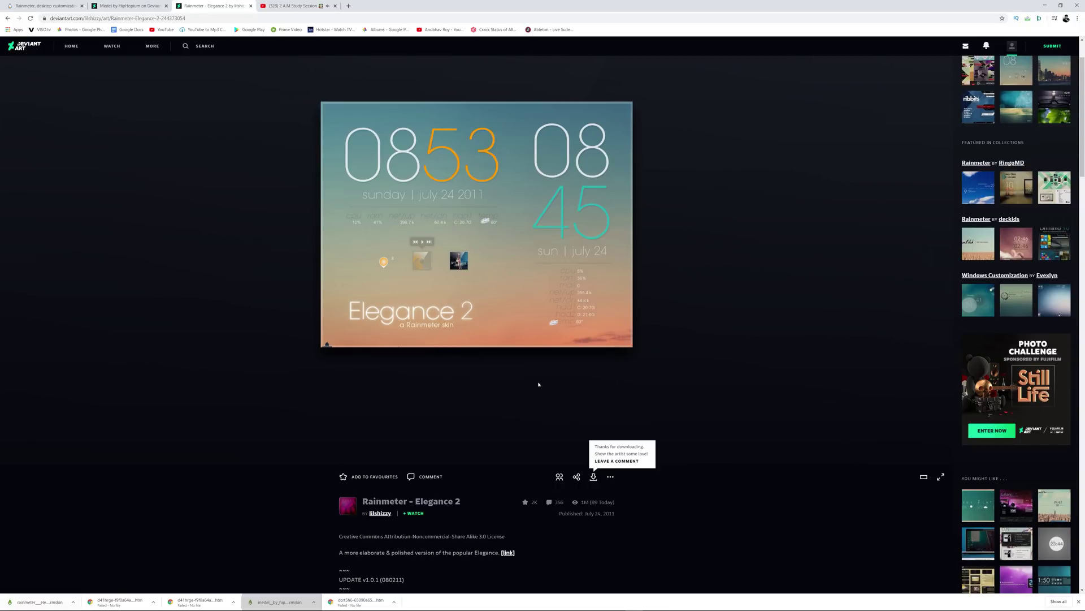
pyautogui.click(1044, 5)
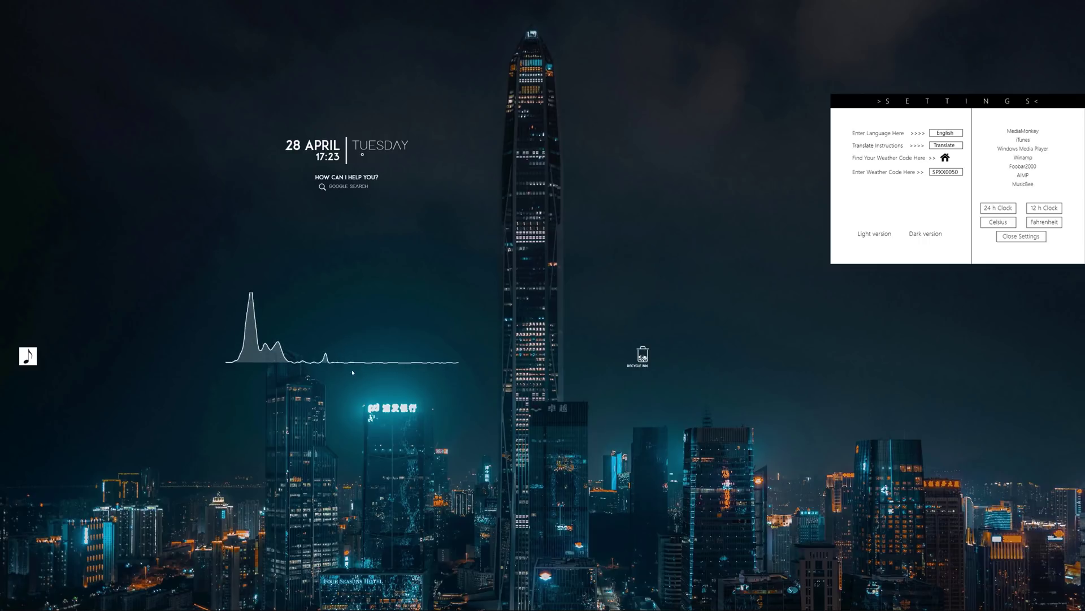
# Step: Unload the Medel clock, music-note and recycle bin skins from the desktop
pyautogui.rightClick(343, 190)
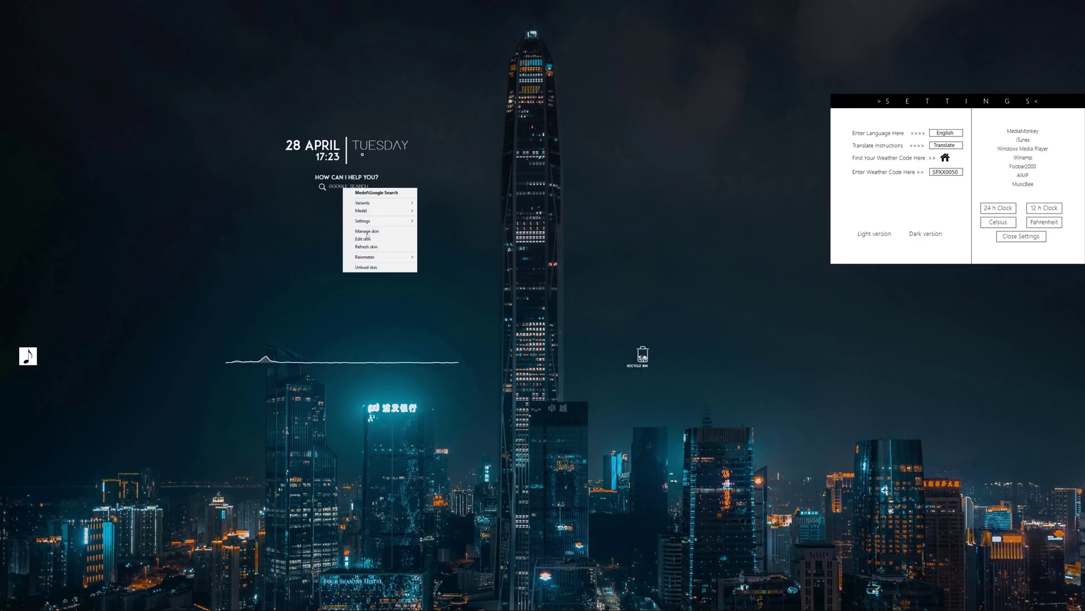
pyautogui.press('Escape')
pyautogui.rightClick(352, 154)
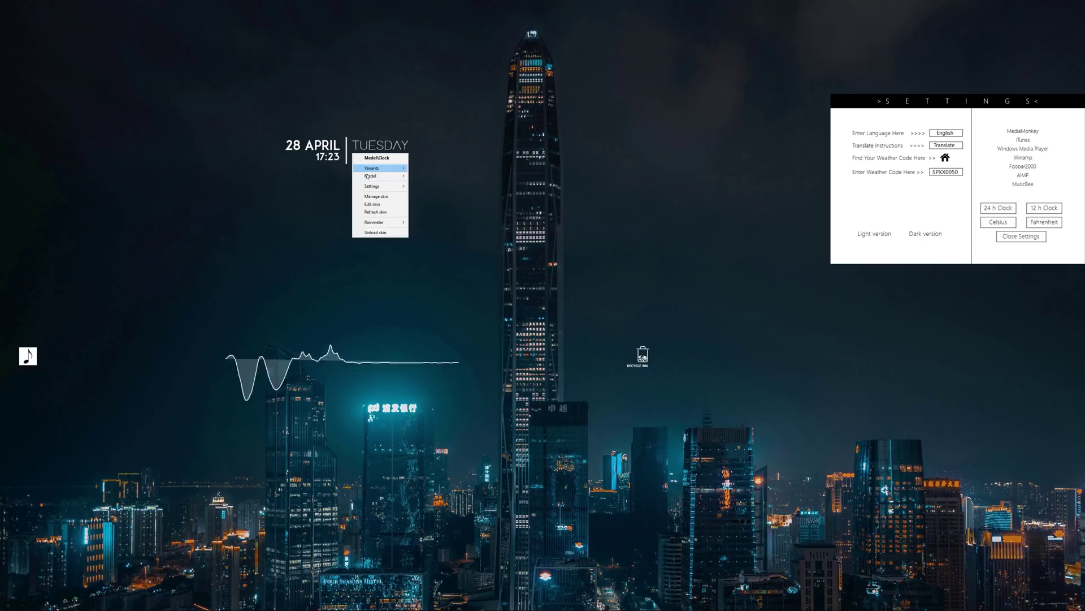
pyautogui.click(376, 232)
pyautogui.rightClick(29, 366)
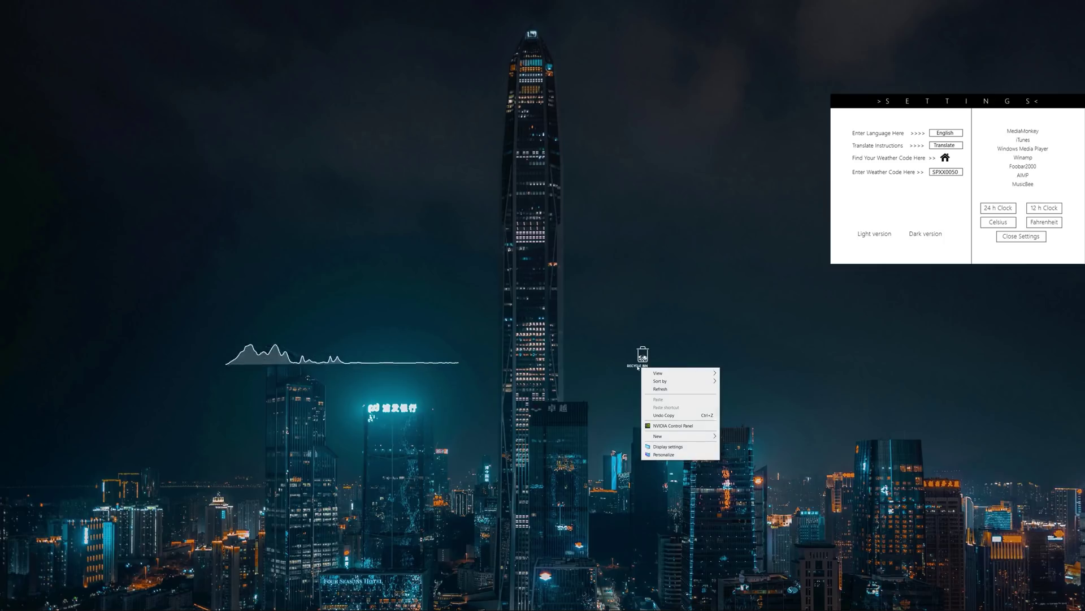
pyautogui.click(660, 445)
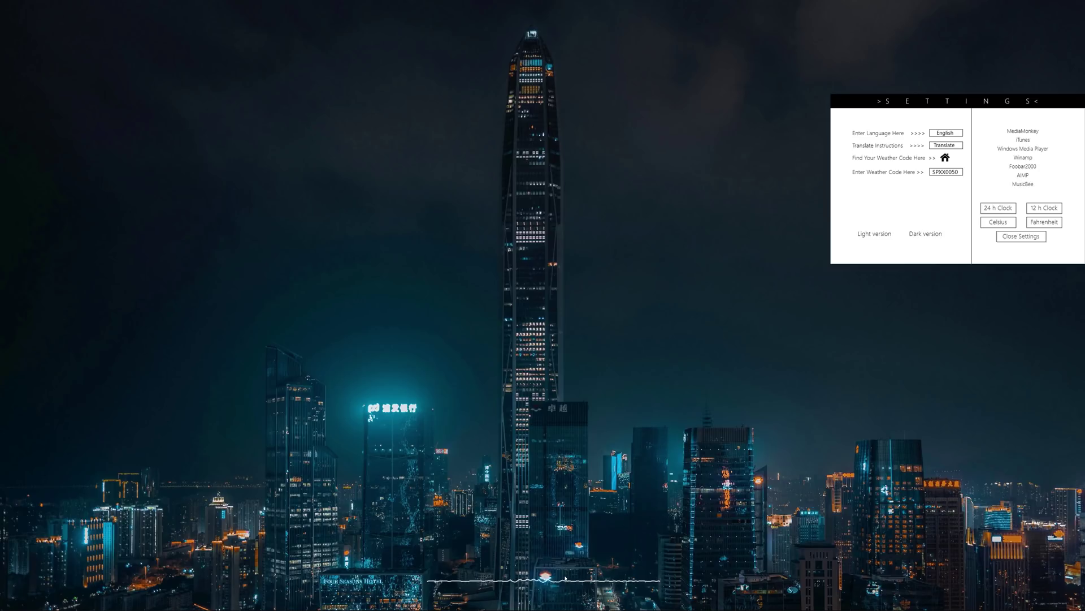
# Step: Bring Chrome back to the YouTube lofi video tab and shrink the window
pyautogui.click(634, 603)
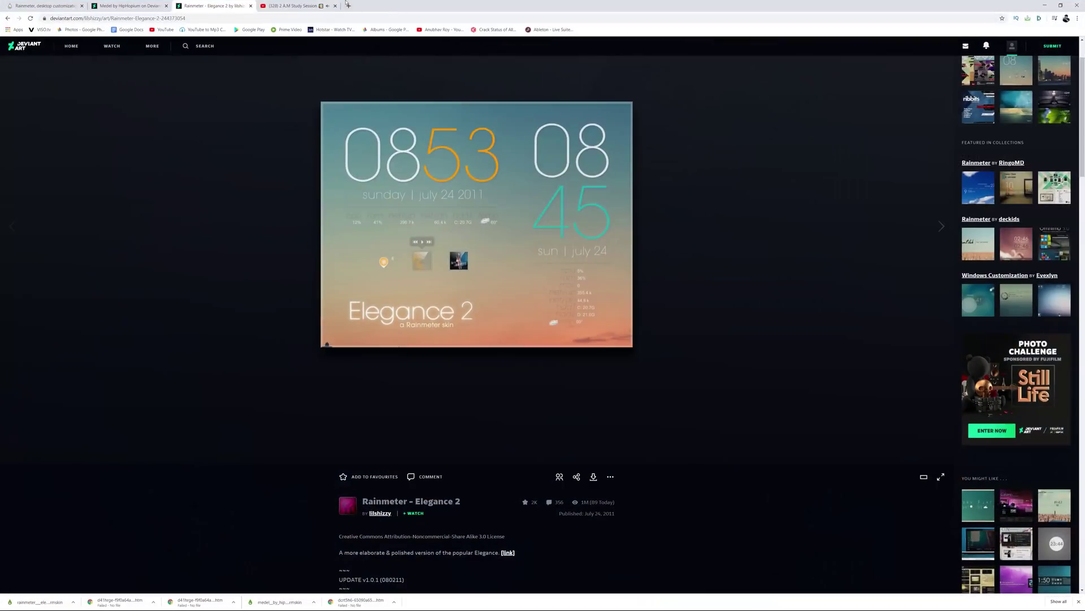
pyautogui.click(294, 6)
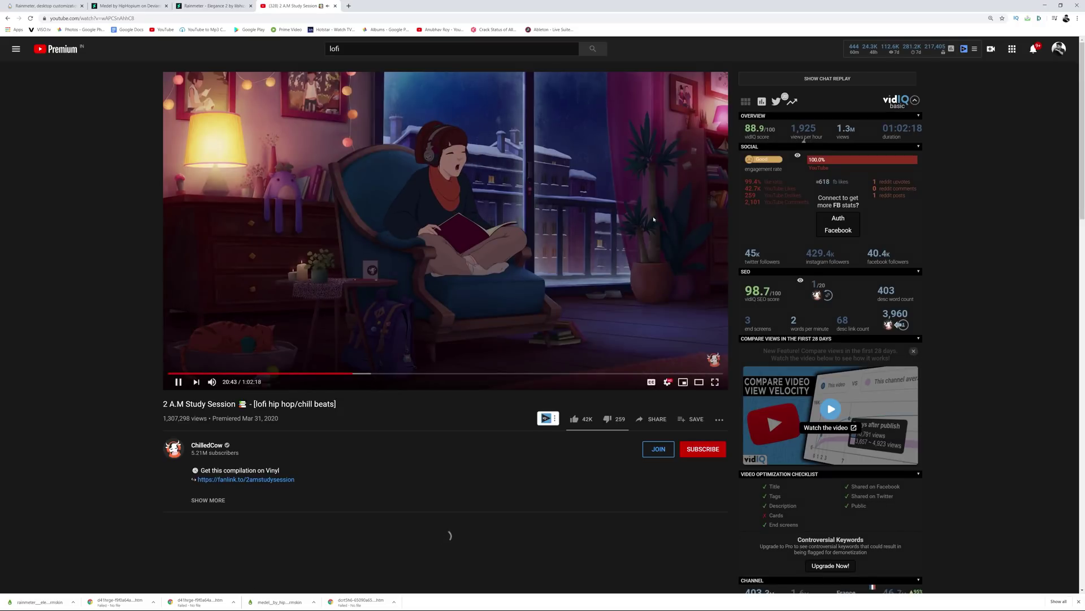
pyautogui.press('super+Down')
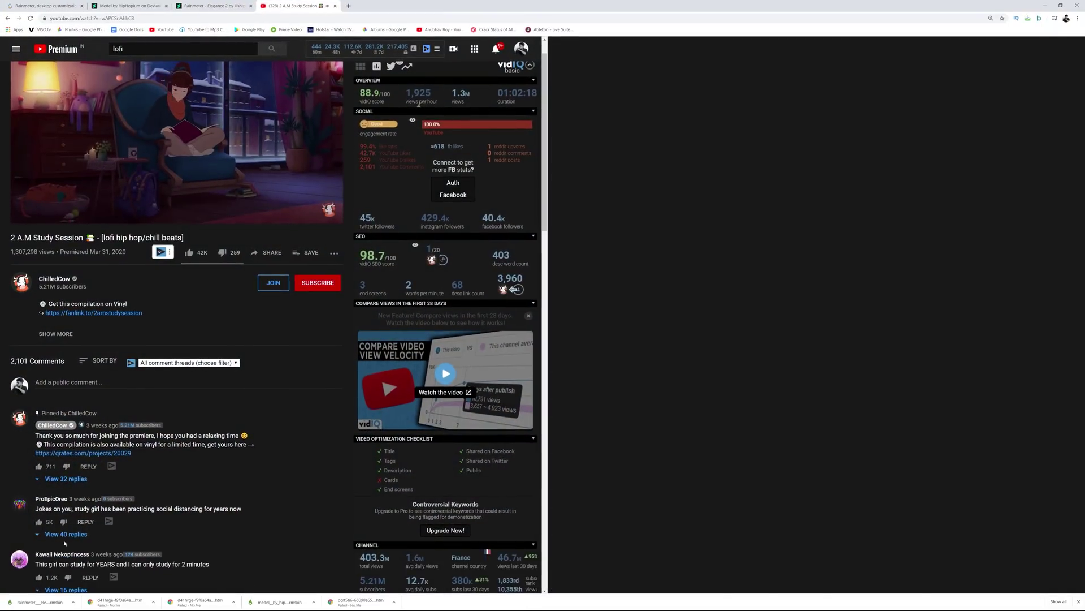
# Step: Run the downloaded Elegance 2 skin package to install it, then minimize Chrome
pyautogui.click(36, 602)
pyautogui.click(568, 364)
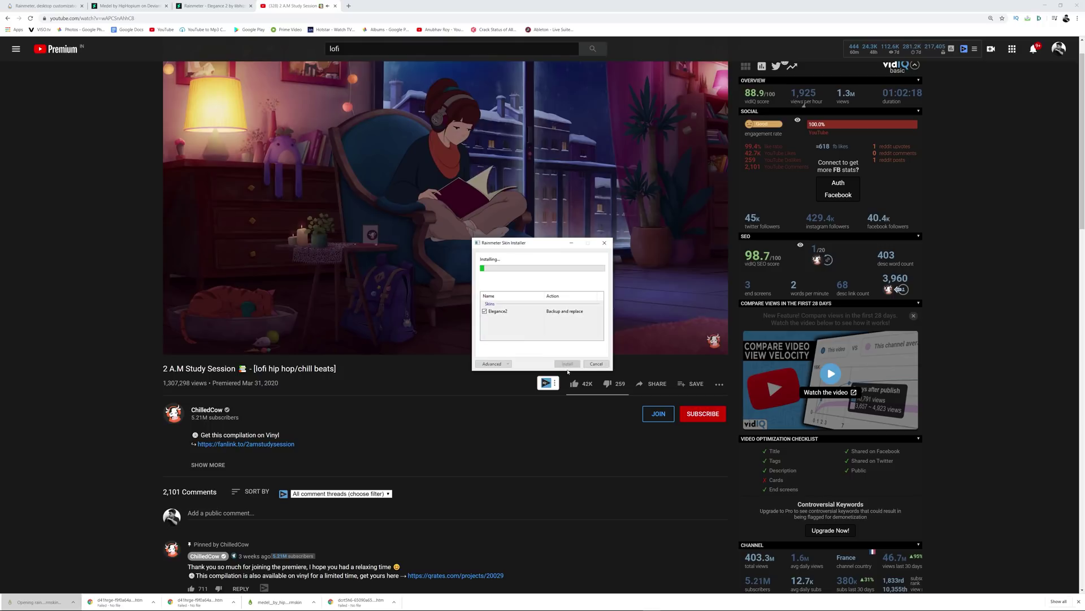
pyautogui.click(1045, 3)
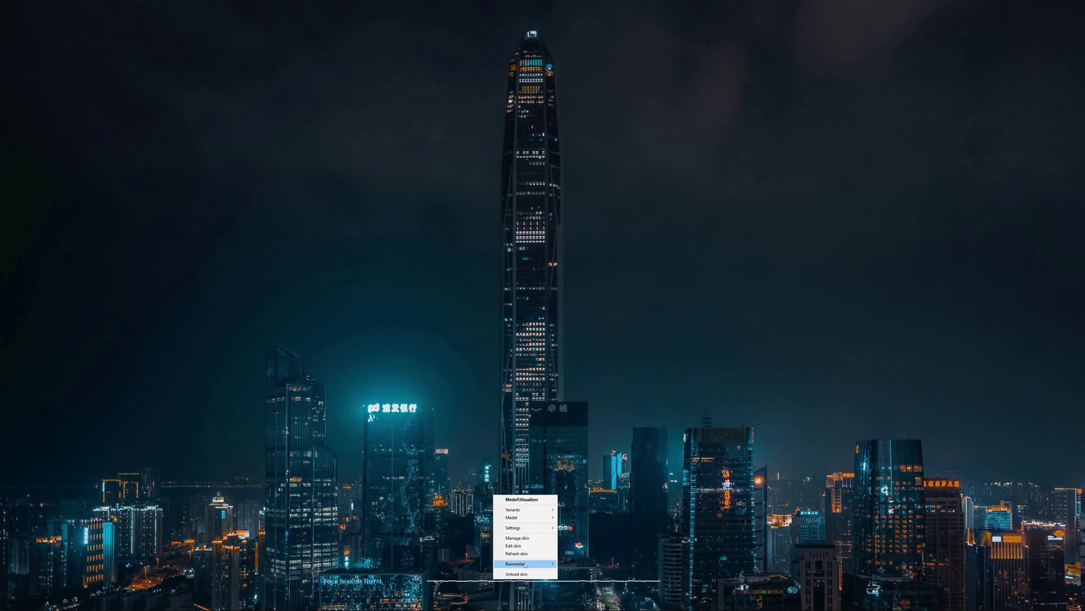
# Step: Load Elegance2 Clock_hori1.ini and nudge the clock slightly down from the top left
pyautogui.moveTo(543, 563)
pyautogui.click(577, 485)
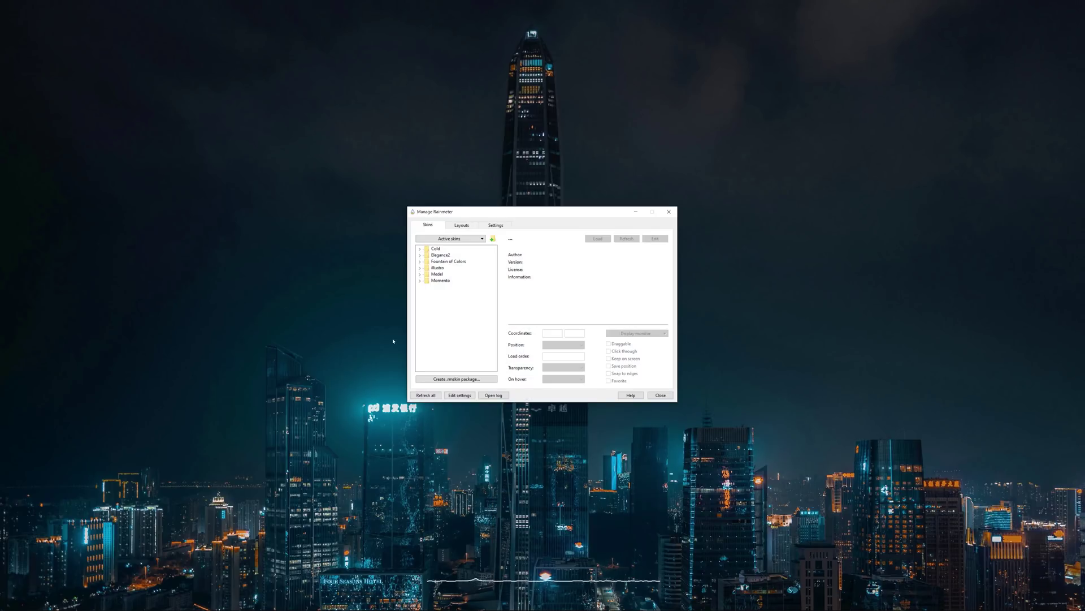
pyautogui.click(420, 256)
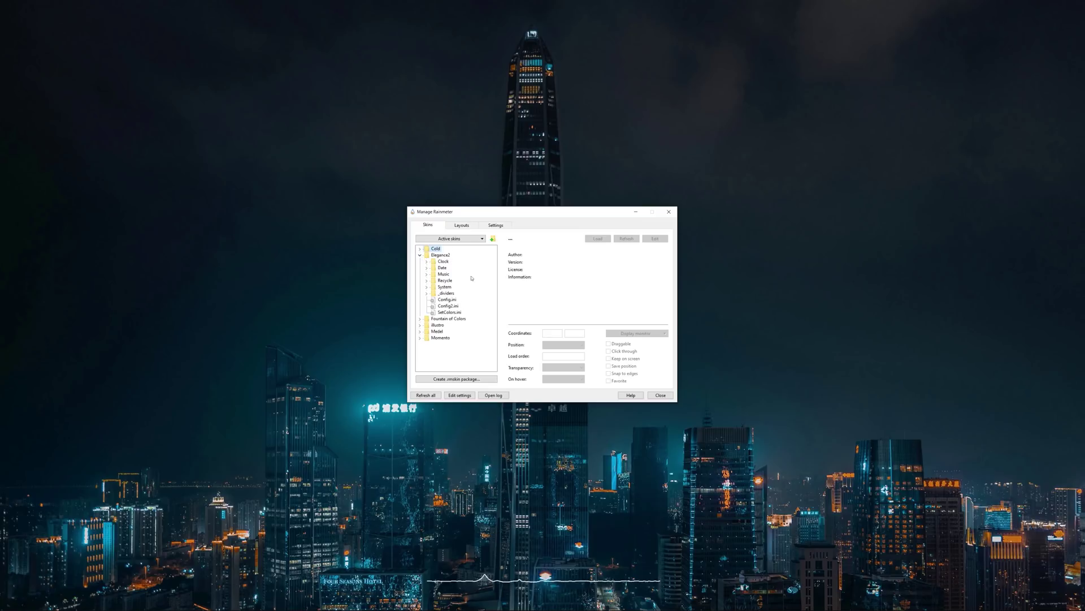
pyautogui.click(427, 262)
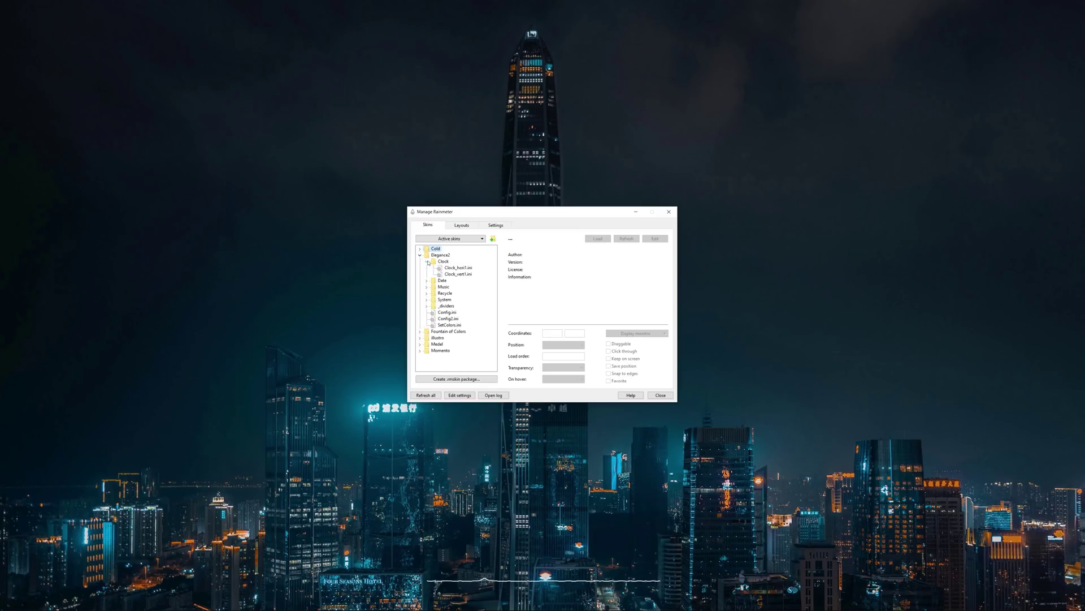
pyautogui.click(459, 268)
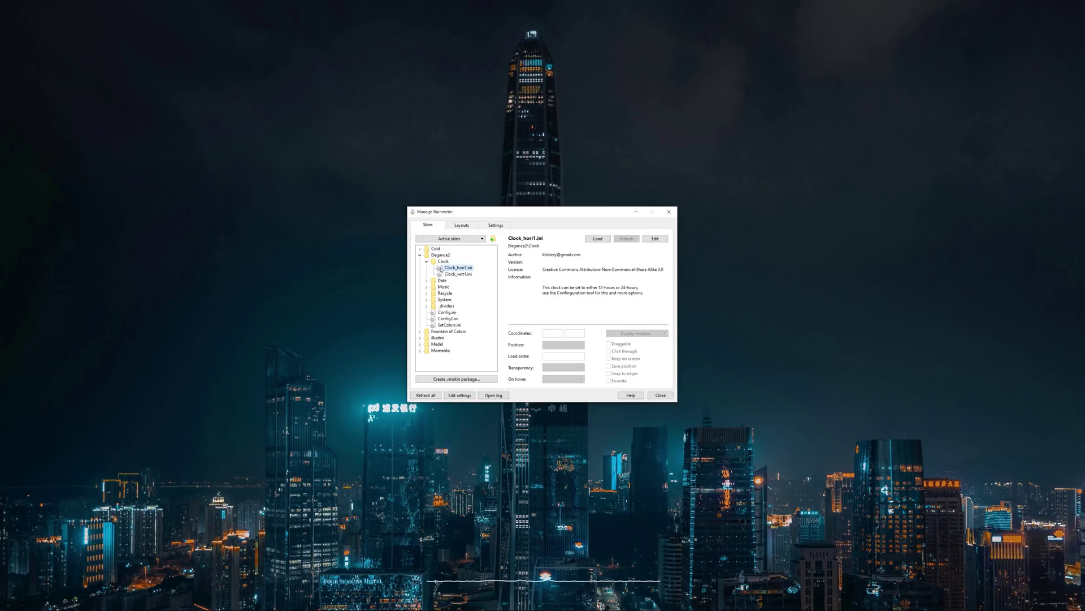
pyautogui.click(598, 239)
pyautogui.moveTo(56, 73); pyautogui.dragTo(56, 82)
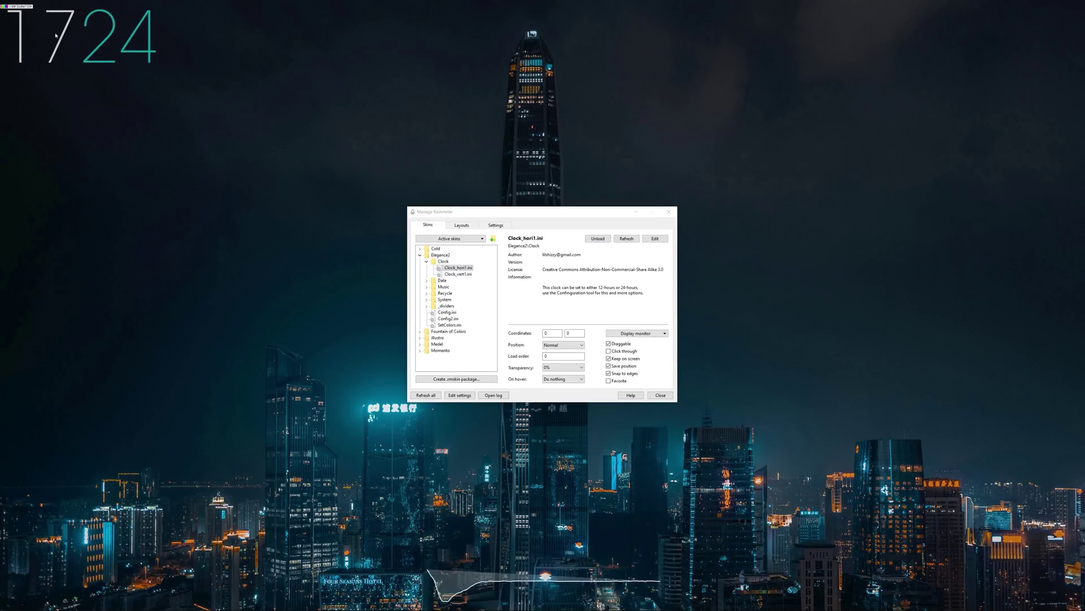
# Step: Load Elegance2 Date_hori1.ini and place the date line just below the clock
pyautogui.click(428, 281)
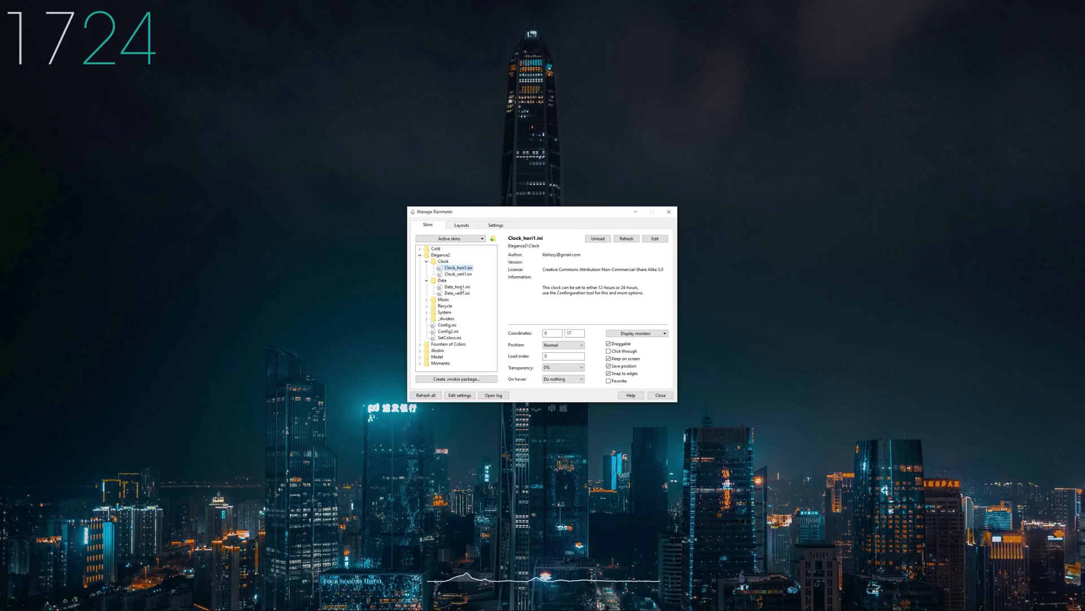
pyautogui.click(457, 287)
pyautogui.click(599, 238)
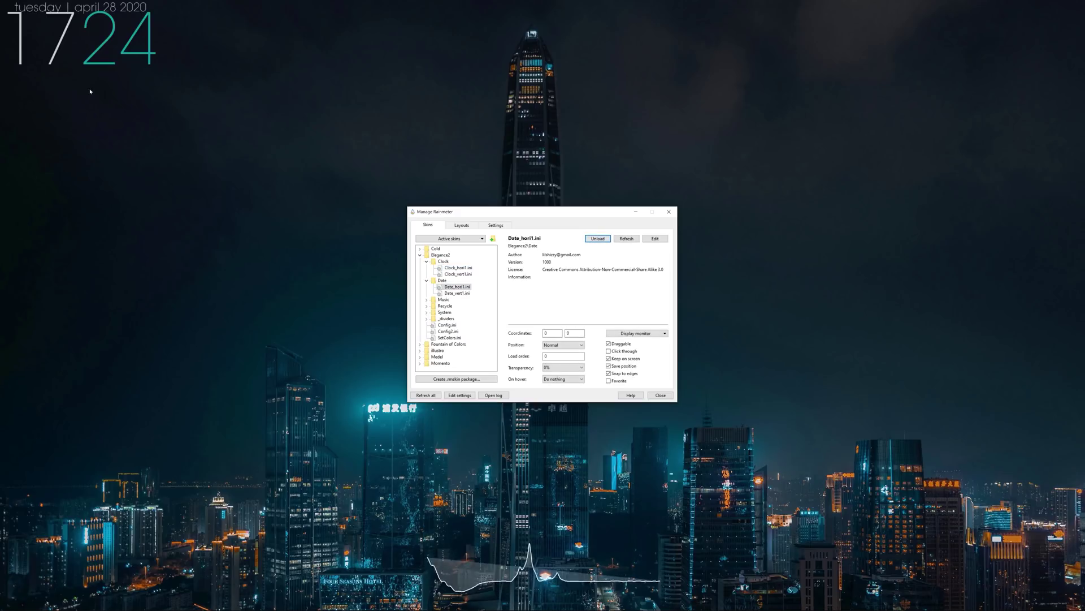
pyautogui.moveTo(78, 8); pyautogui.dragTo(79, 84)
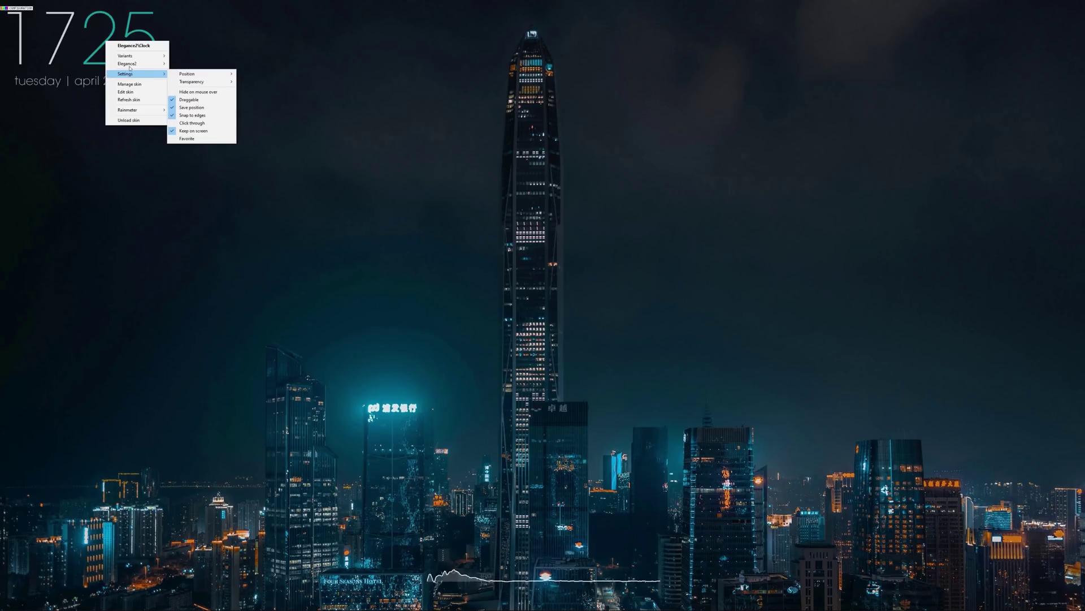
# Step: Briefly view the clock skin's folder, then load and unload the Elegance 2 configuration skin
pyautogui.click(126, 45)
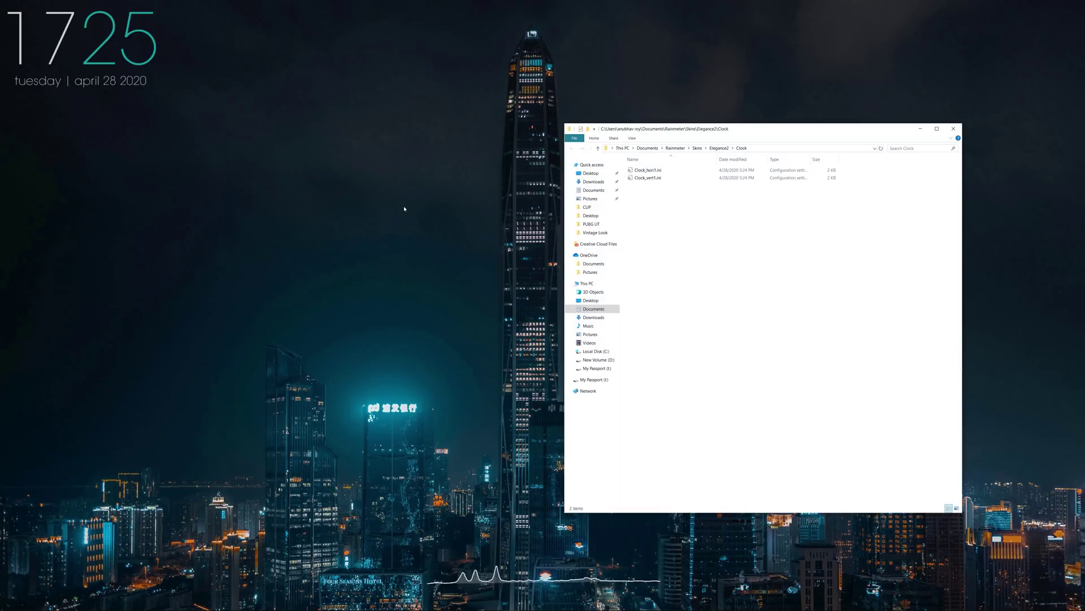
pyautogui.click(953, 128)
pyautogui.rightClick(114, 43)
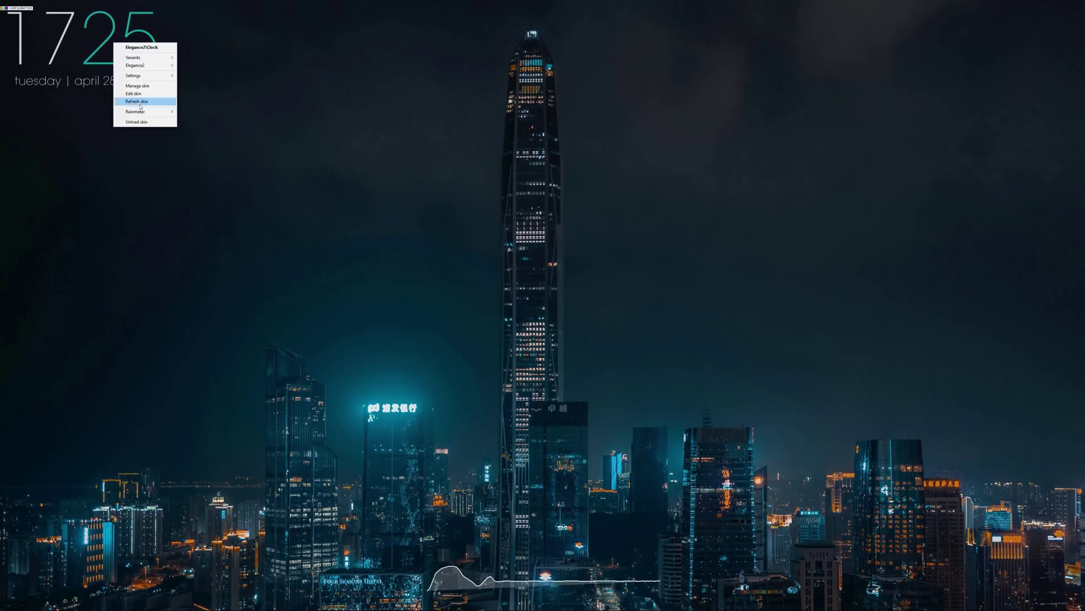
pyautogui.moveTo(142, 115)
pyautogui.click(195, 112)
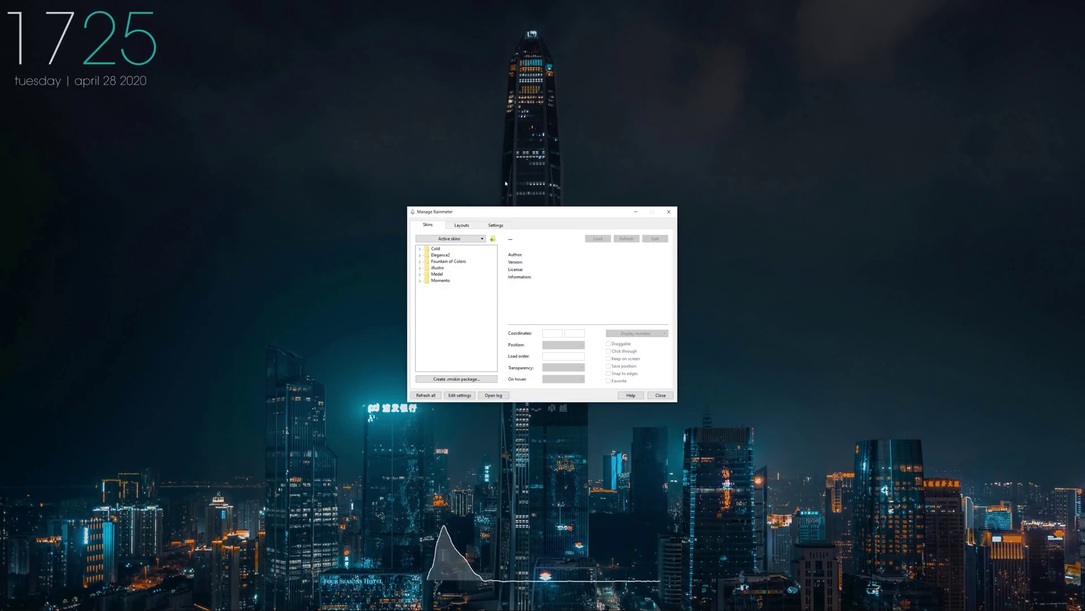
pyautogui.click(420, 255)
pyautogui.doubleClick(444, 274)
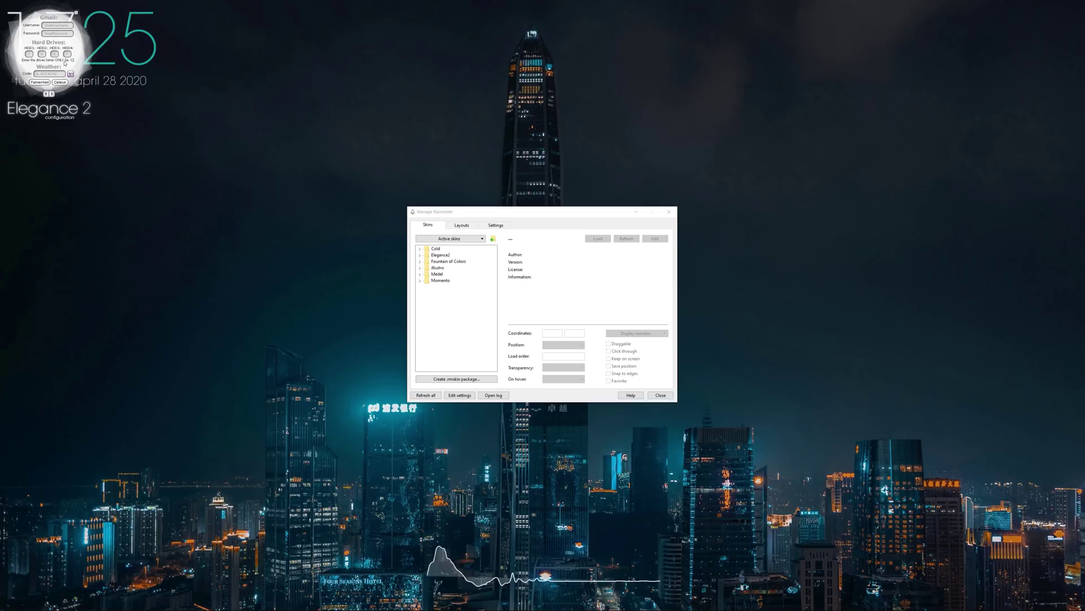
pyautogui.rightClick(65, 63)
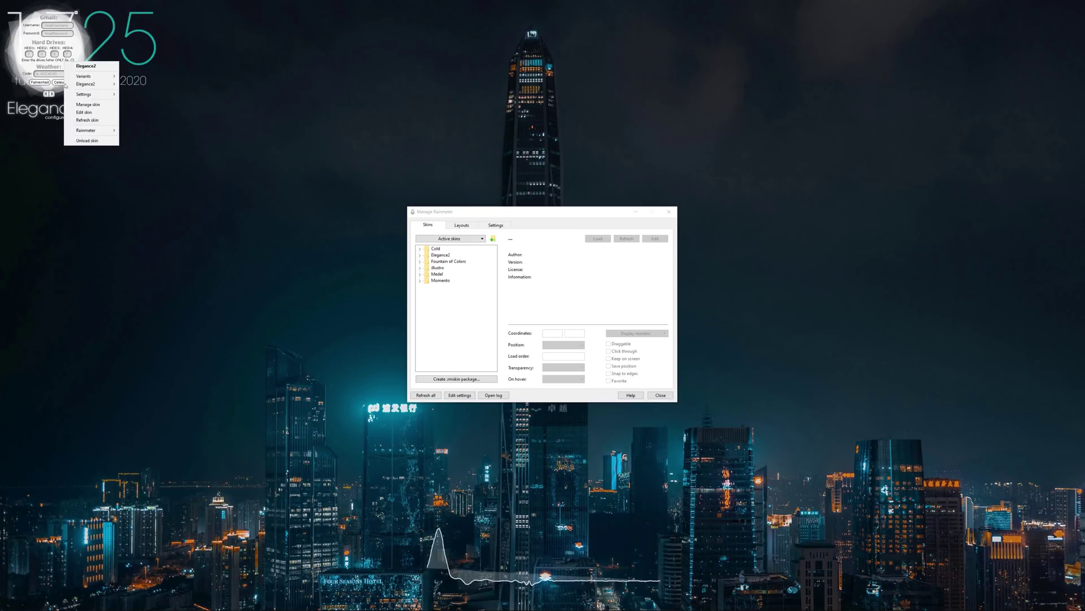
pyautogui.click(91, 141)
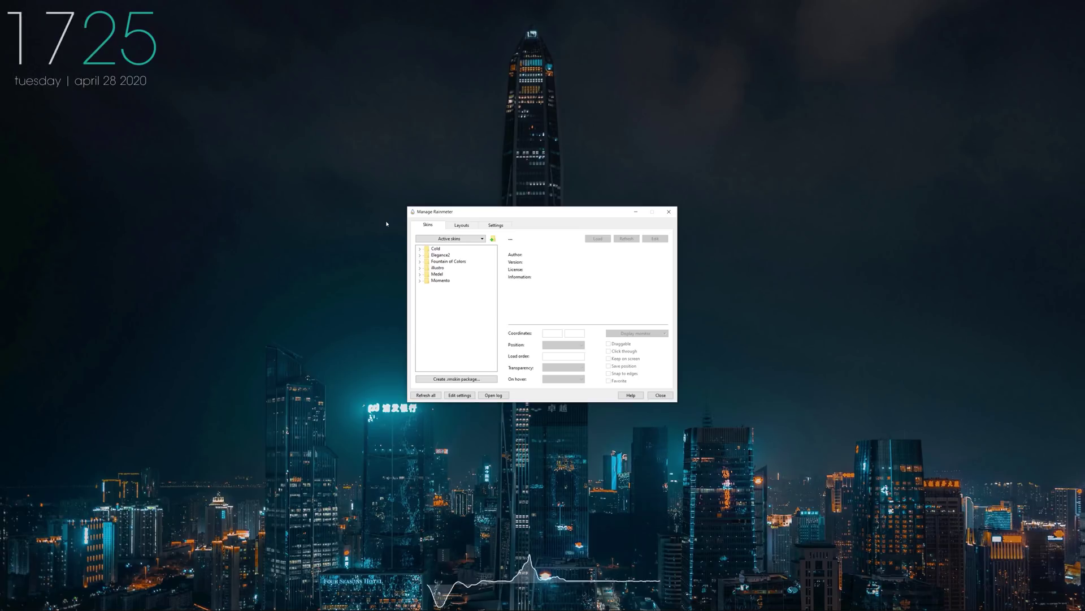
# Step: Load Elegance2 Config2.ini, switch the clock to 12-hour format, and close the panel
pyautogui.click(421, 256)
pyautogui.click(452, 306)
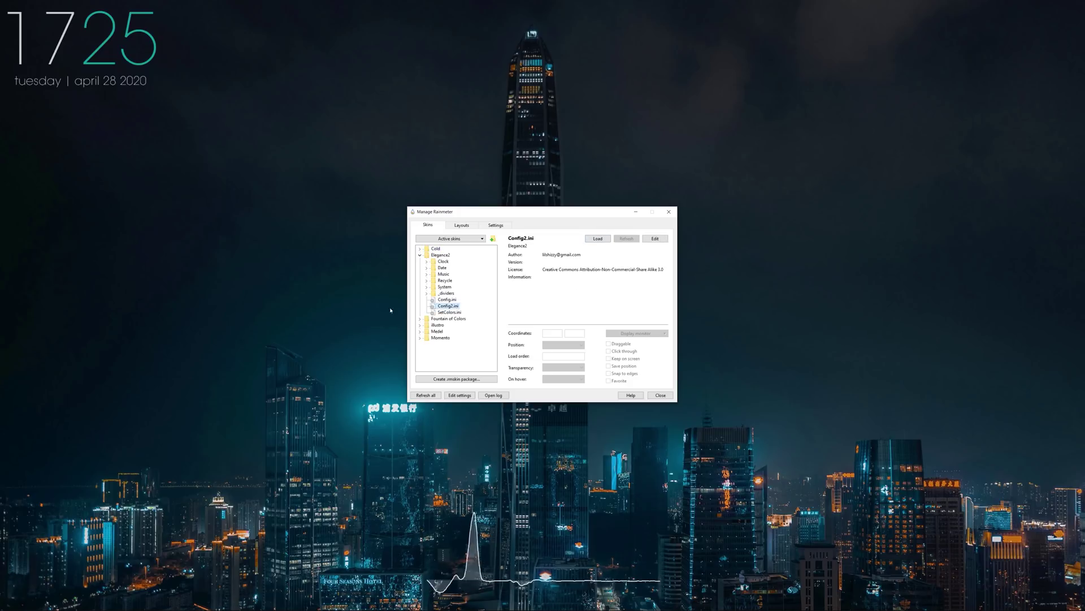
pyautogui.click(593, 239)
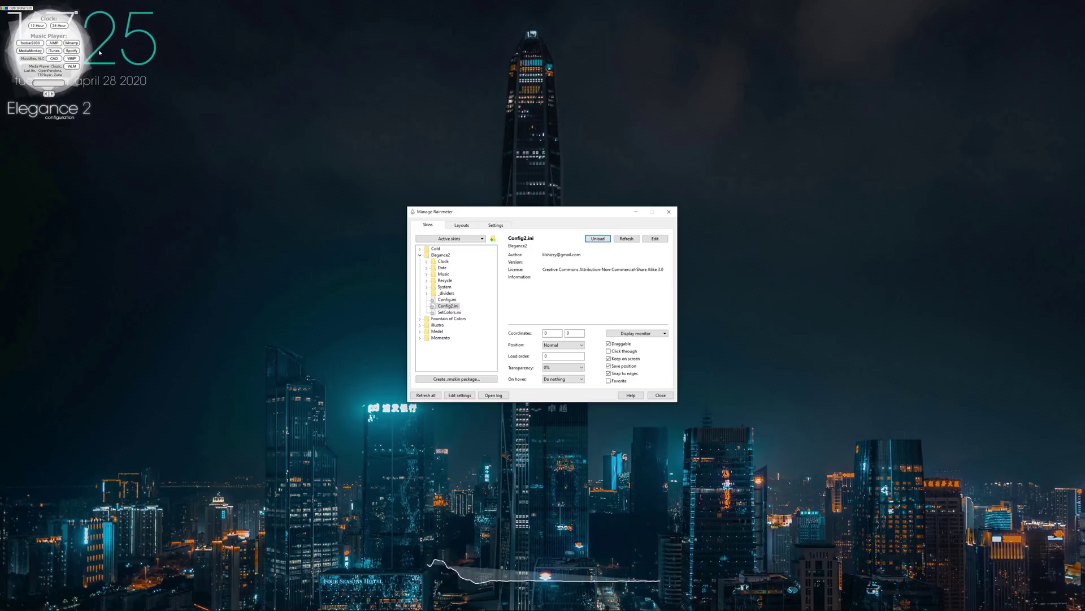
pyautogui.click(40, 26)
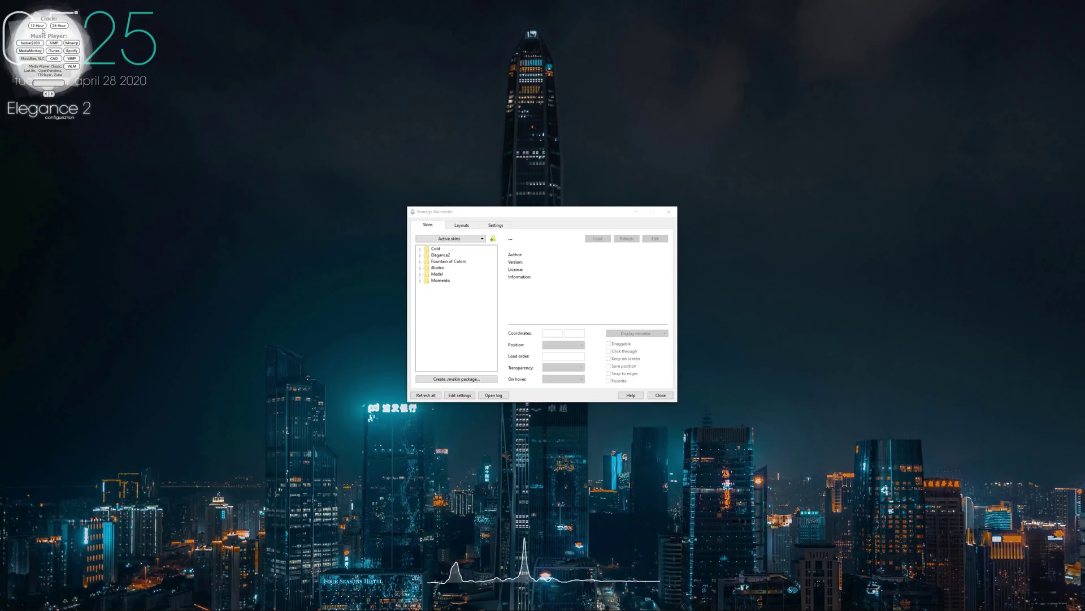
pyautogui.rightClick(54, 125)
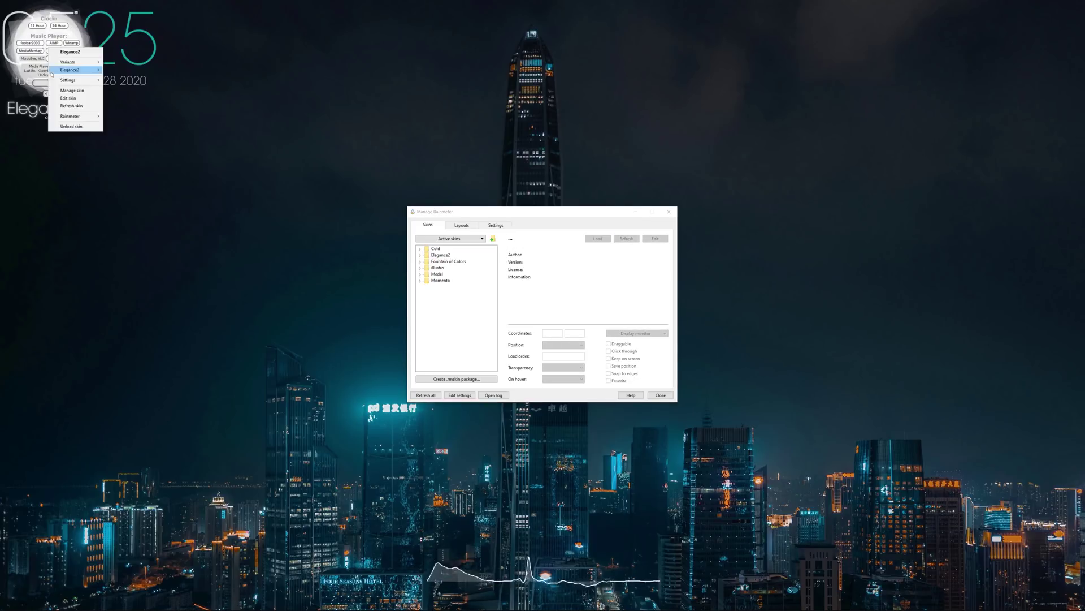
pyautogui.click(69, 127)
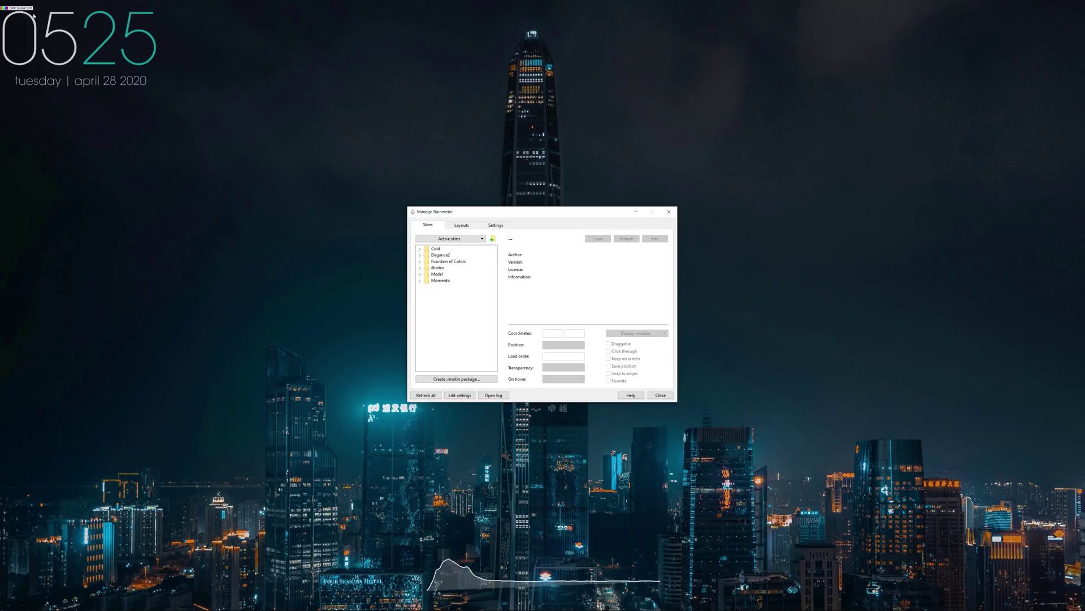
# Step: Open the Elegance 2 colour chooser skin and unload it
pyautogui.click(23, 9)
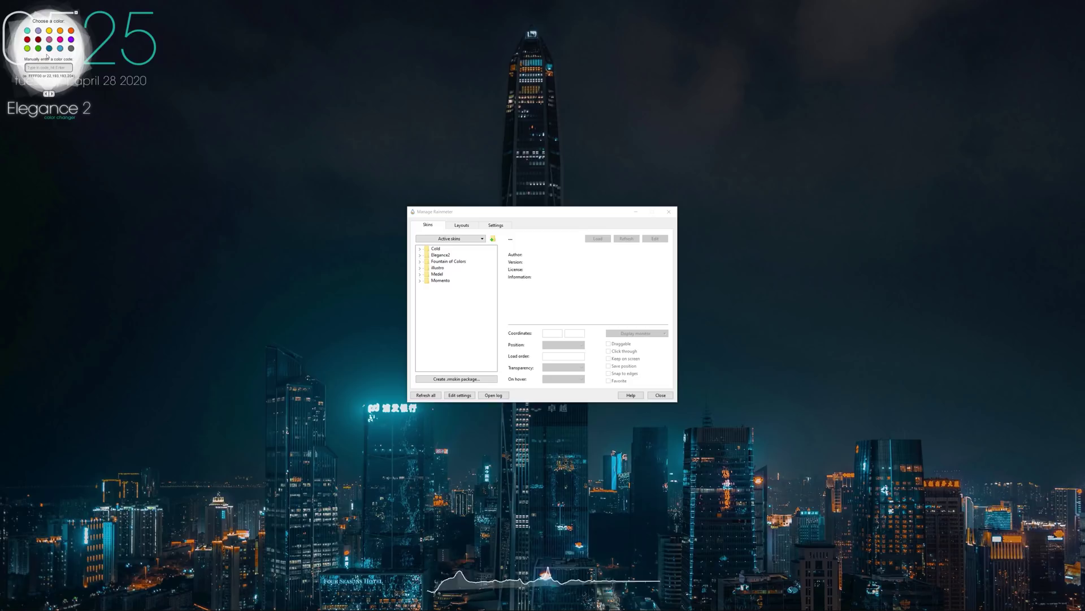
pyautogui.rightClick(68, 25)
pyautogui.click(82, 104)
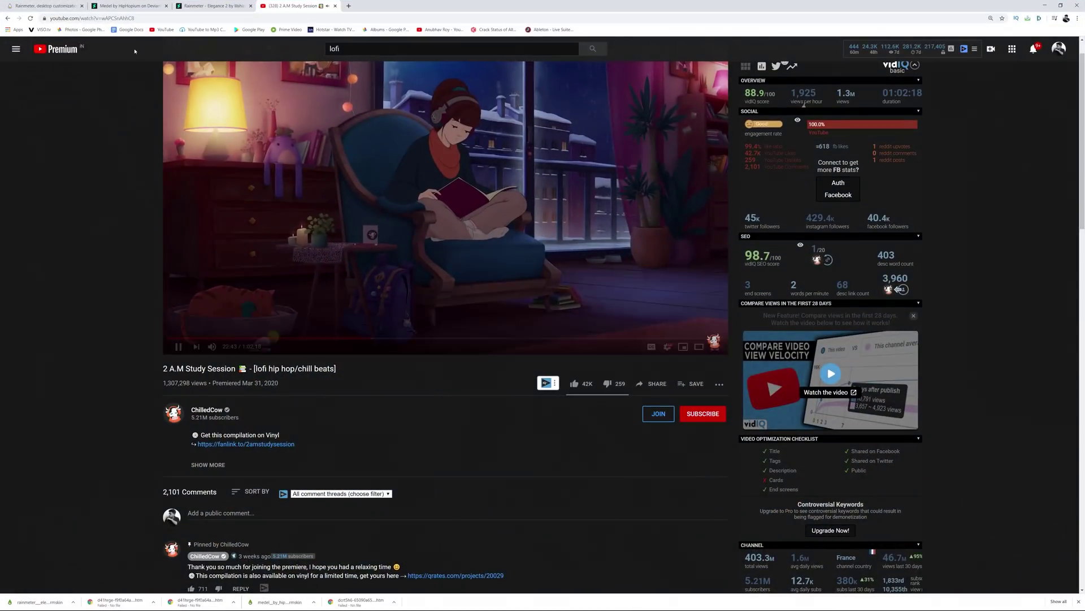
# Step: Switch to the Medel by HipHopium DeviantArt tab and scroll up to its preview image
pyautogui.click(97, 6)
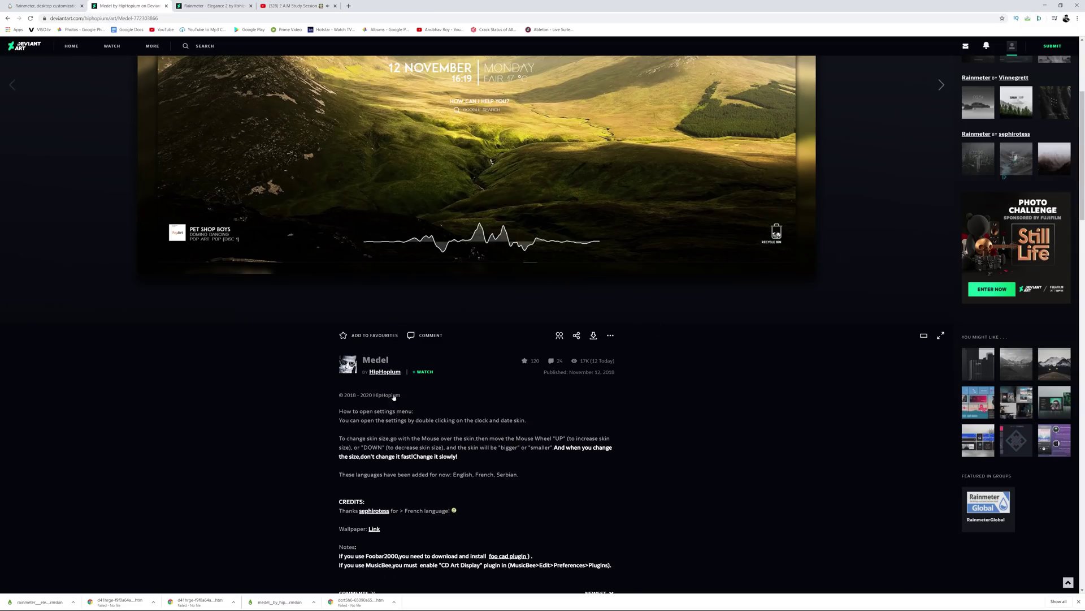
pyautogui.scroll(4, 411, 399)
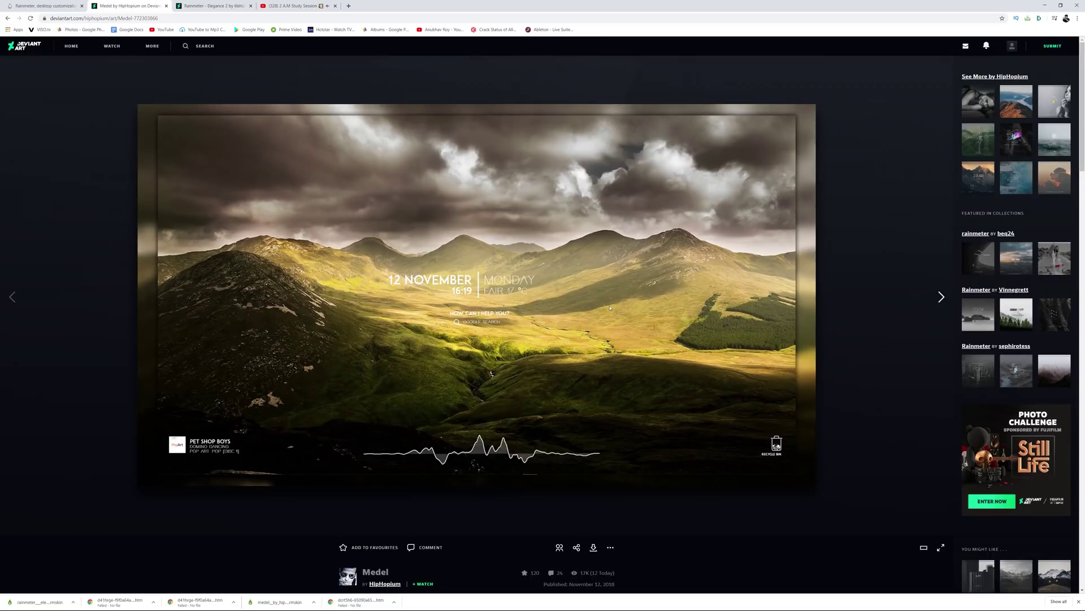